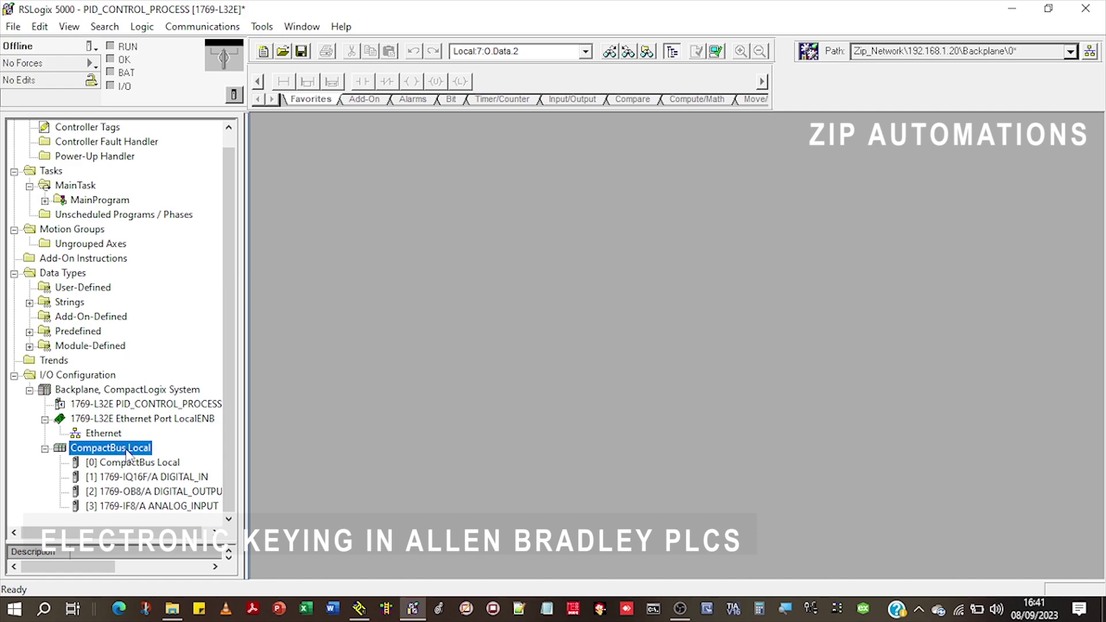
Add a 1769-OF8C analog output module from the Analog category into slot 4 of CompactBus Local
right_click(128, 454)
left_click(208, 308)
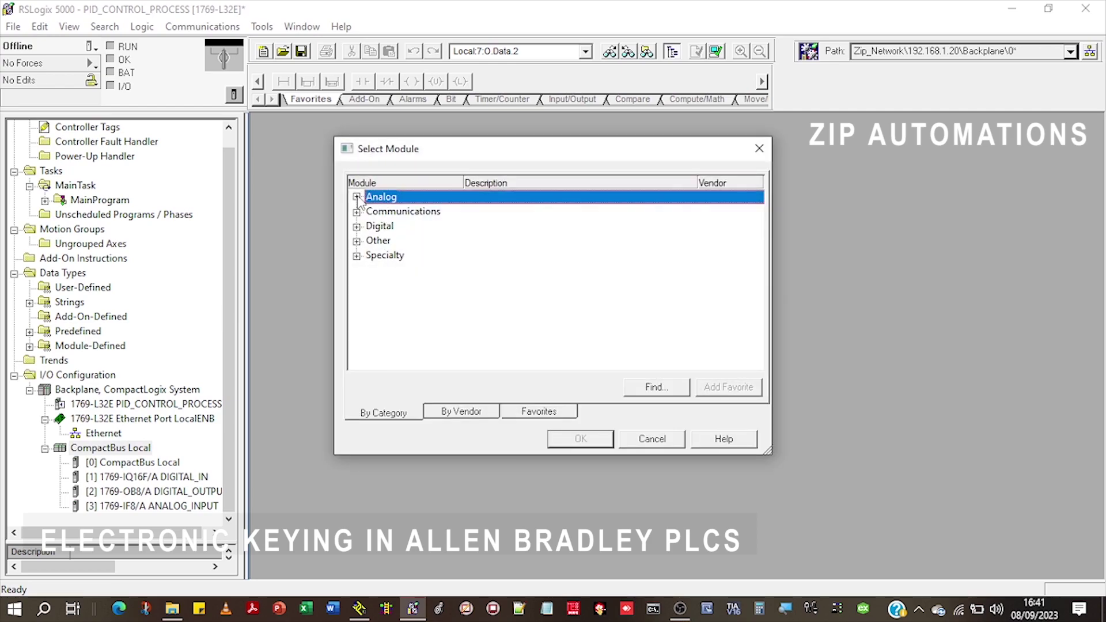
left_click(357, 198)
left_click(414, 330)
left_click(414, 339)
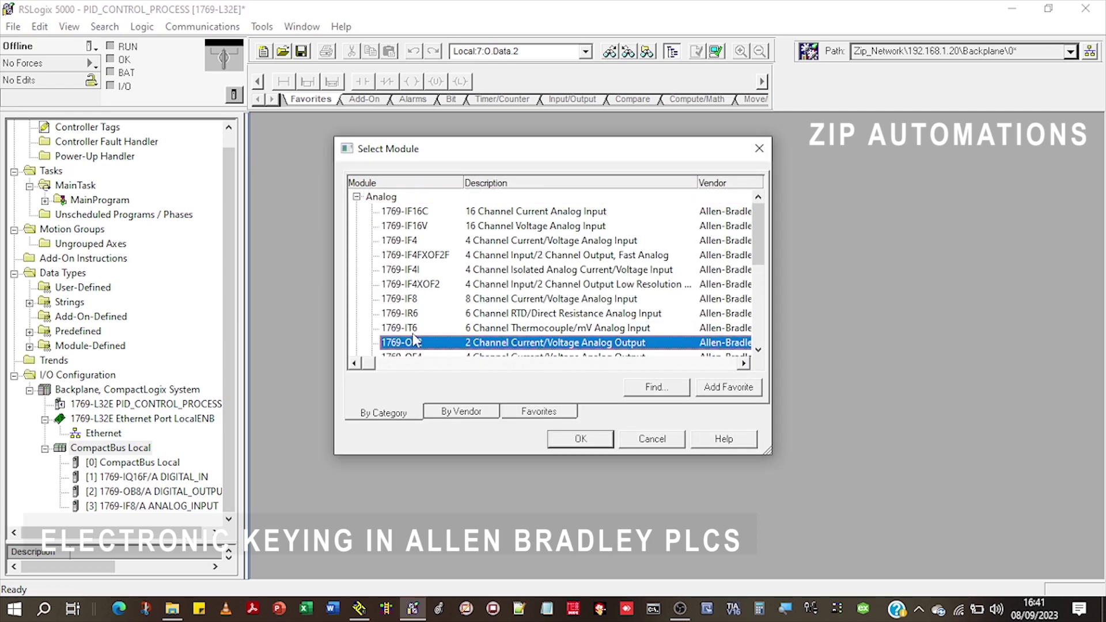
key("Down")
key("Down")
key("Down")
key("Down")
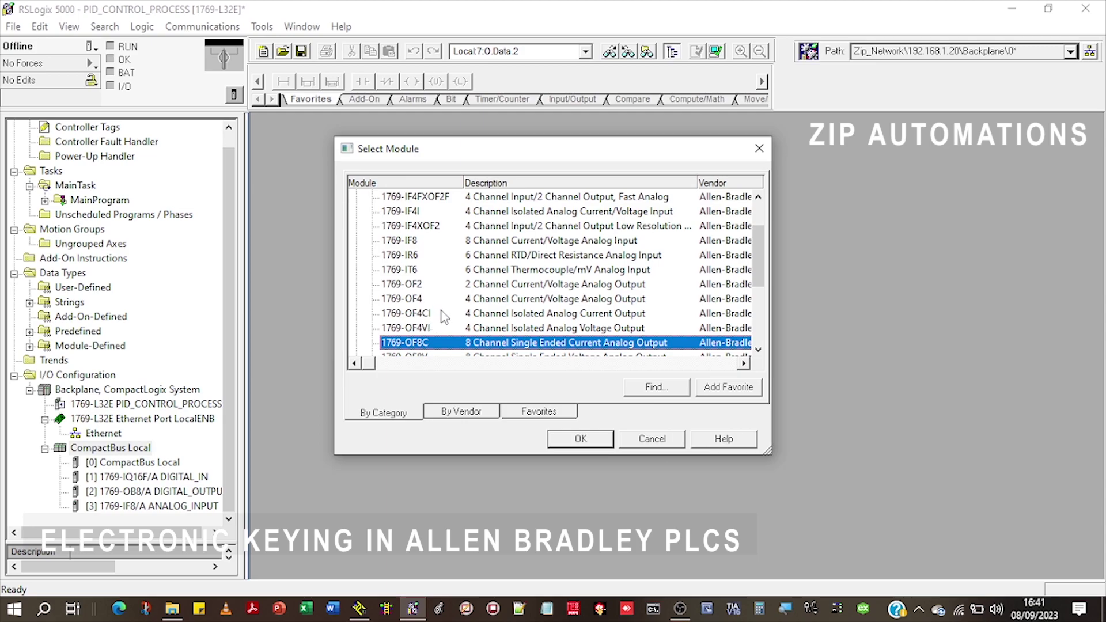
left_click(581, 440)
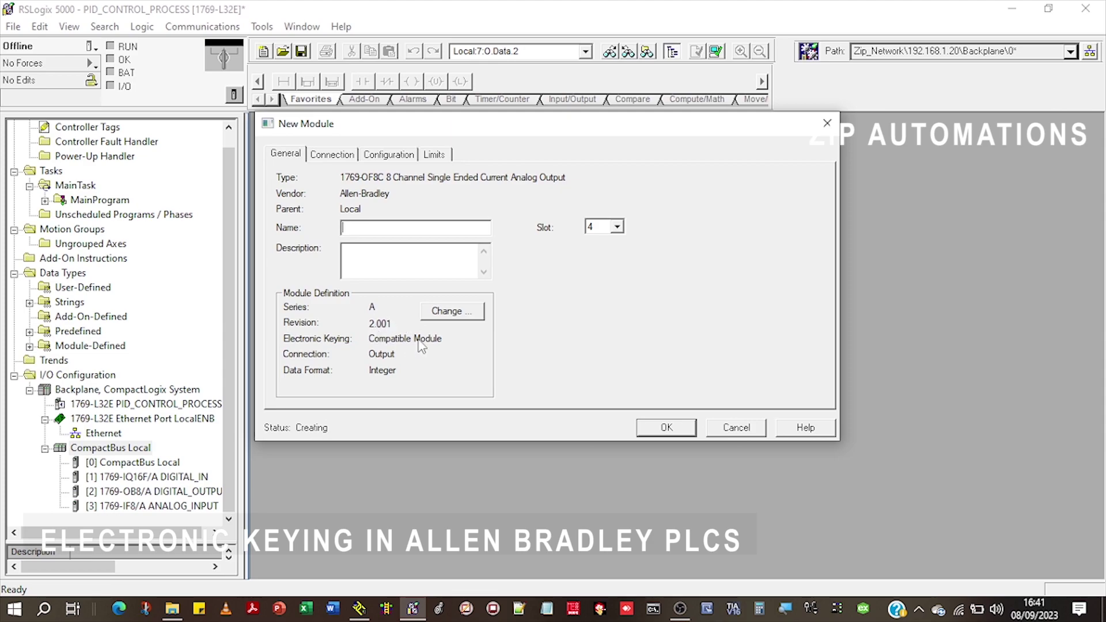
left_click(667, 427)
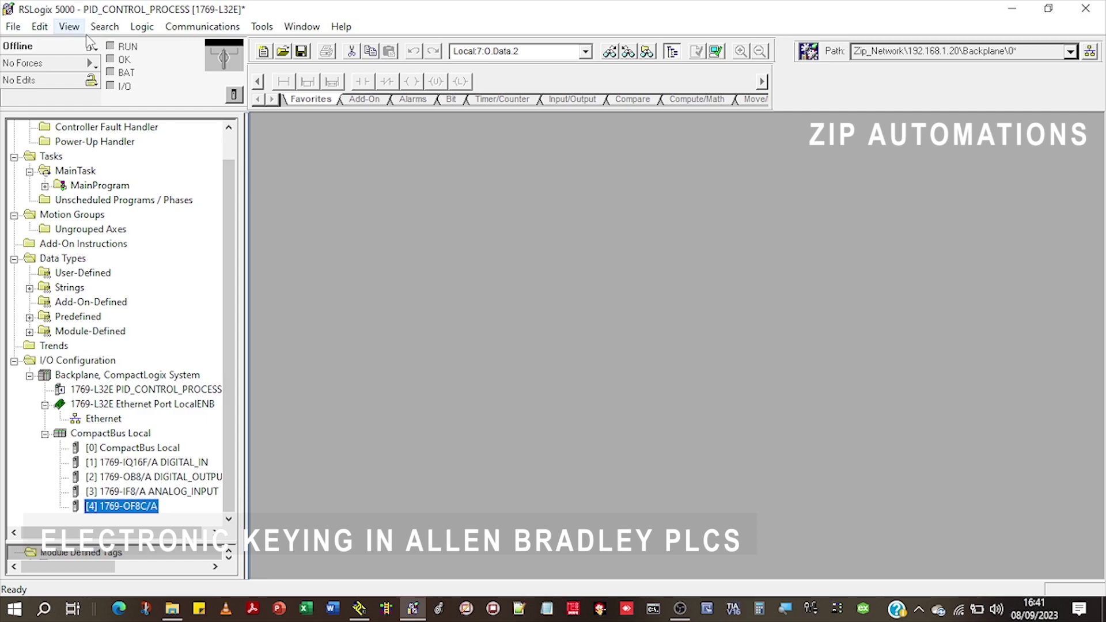
Download the project to the controller, then view the faulted slot 4 1769-OF8C module's properties
left_click(91, 46)
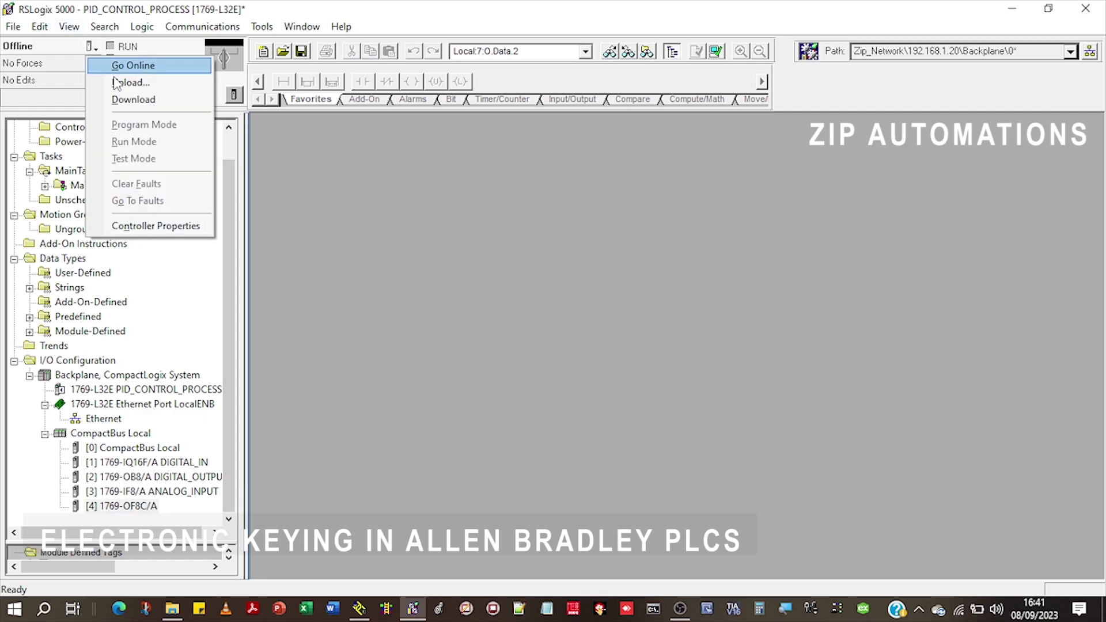
left_click(151, 103)
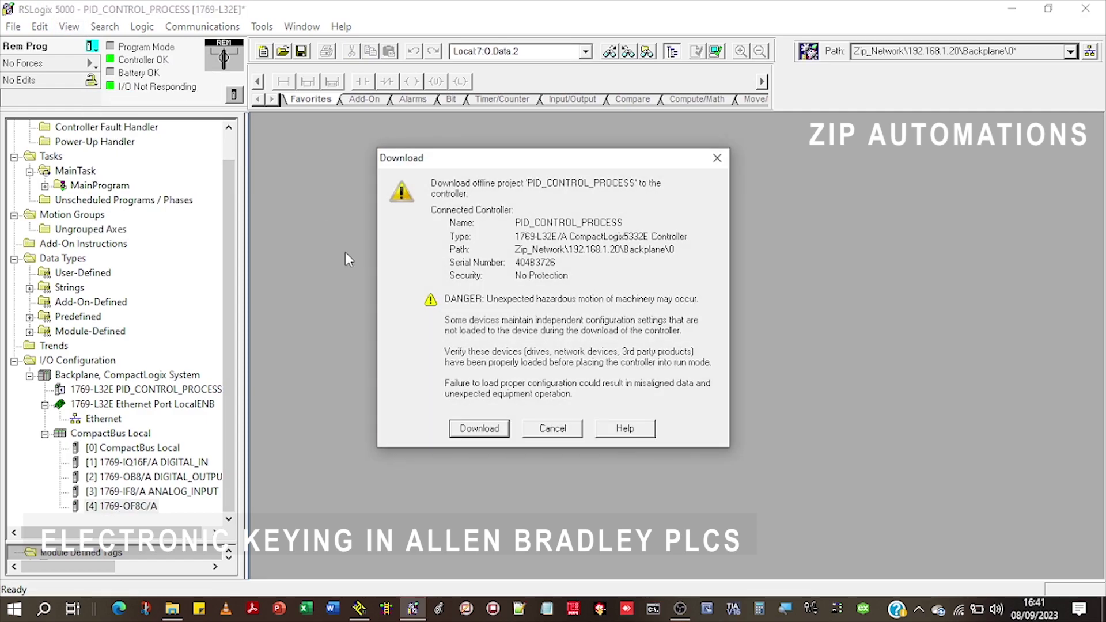
left_click(491, 430)
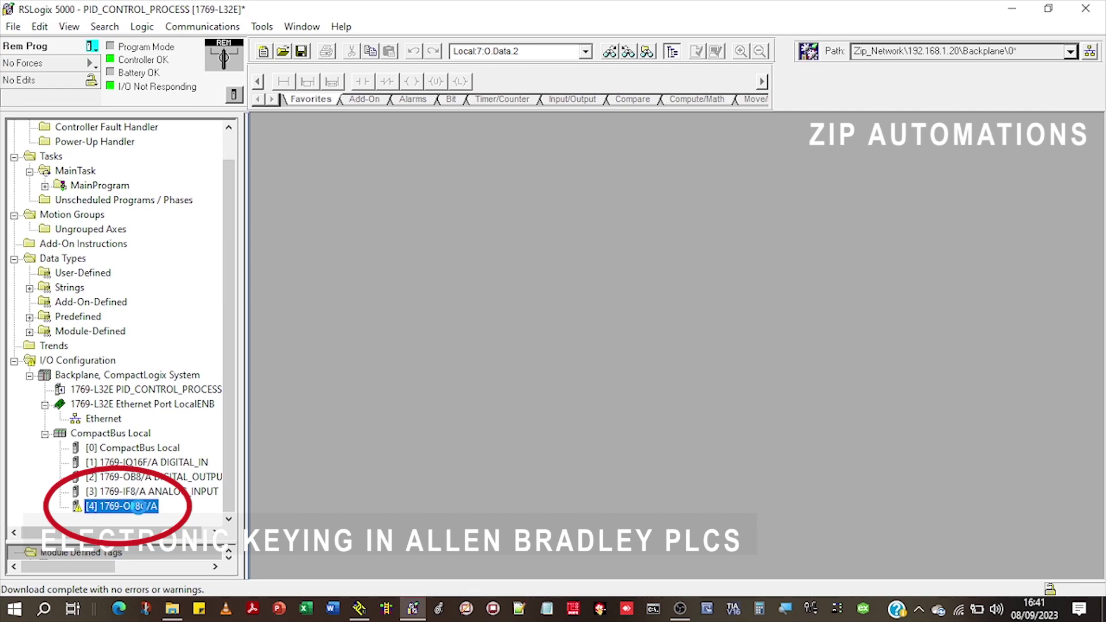
double_click(141, 507)
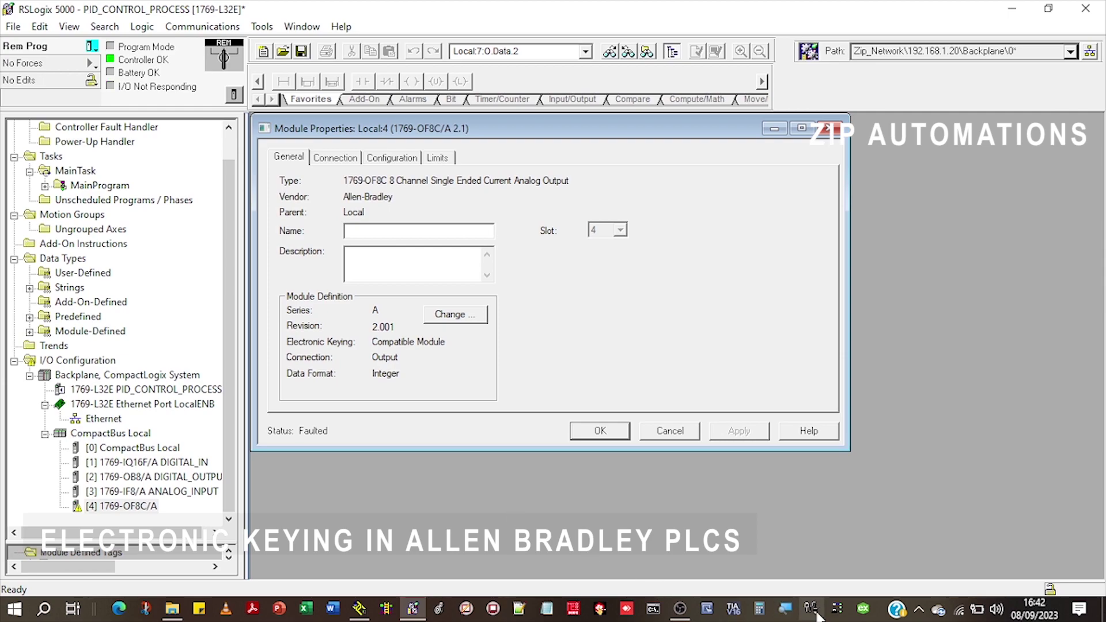
In RSLinx Classic, check the slot 04 output module's device properties, revision 1.003, then close them
left_click(357, 612)
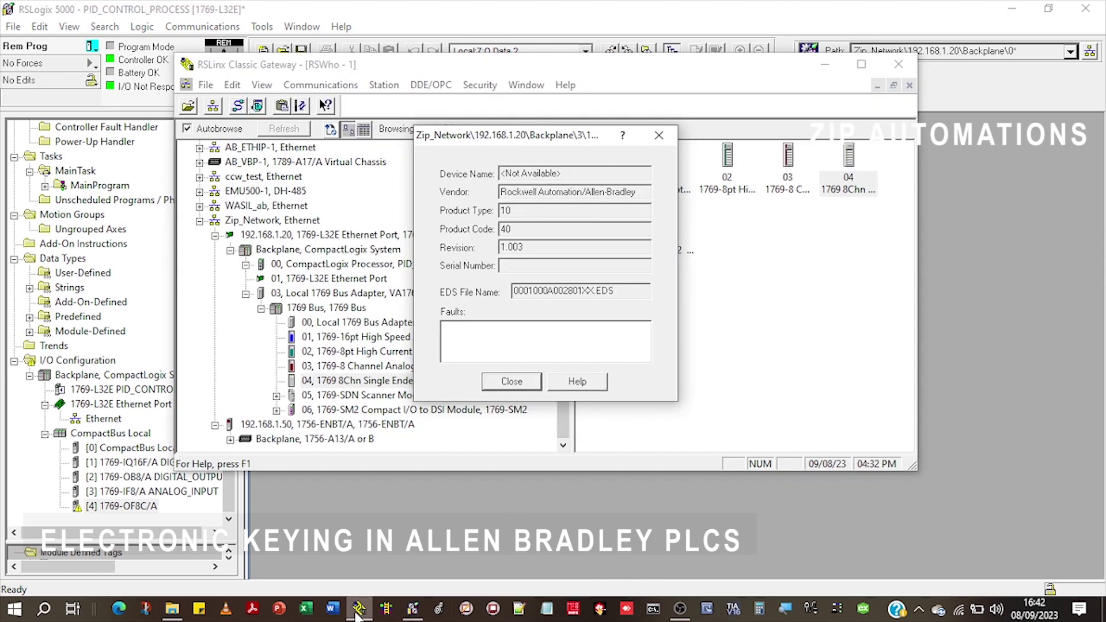
left_click(526, 381)
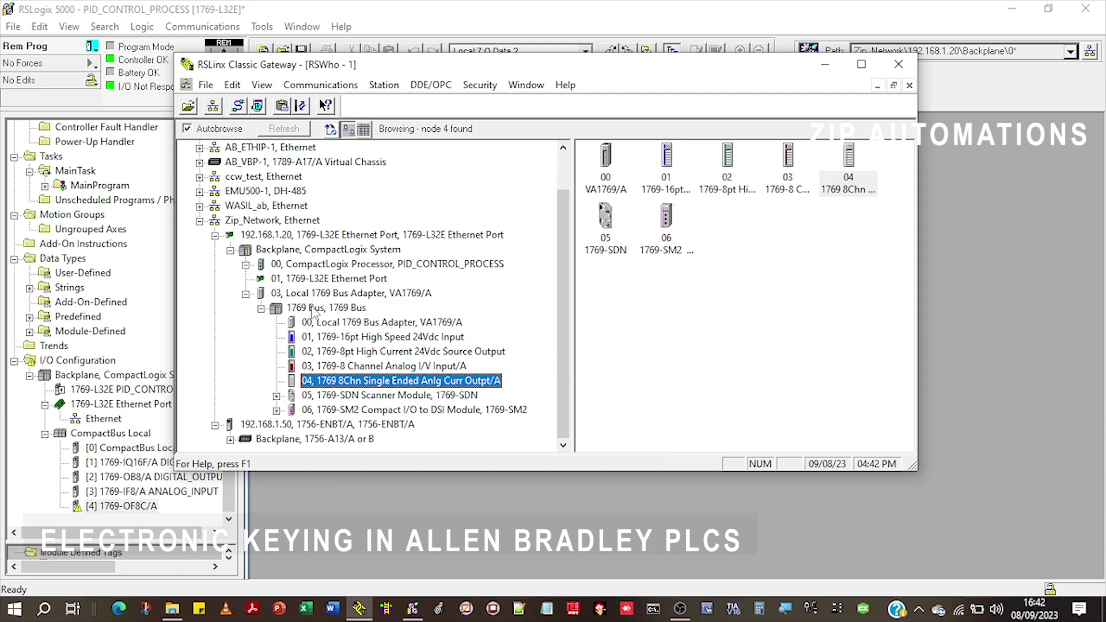
right_click(399, 388)
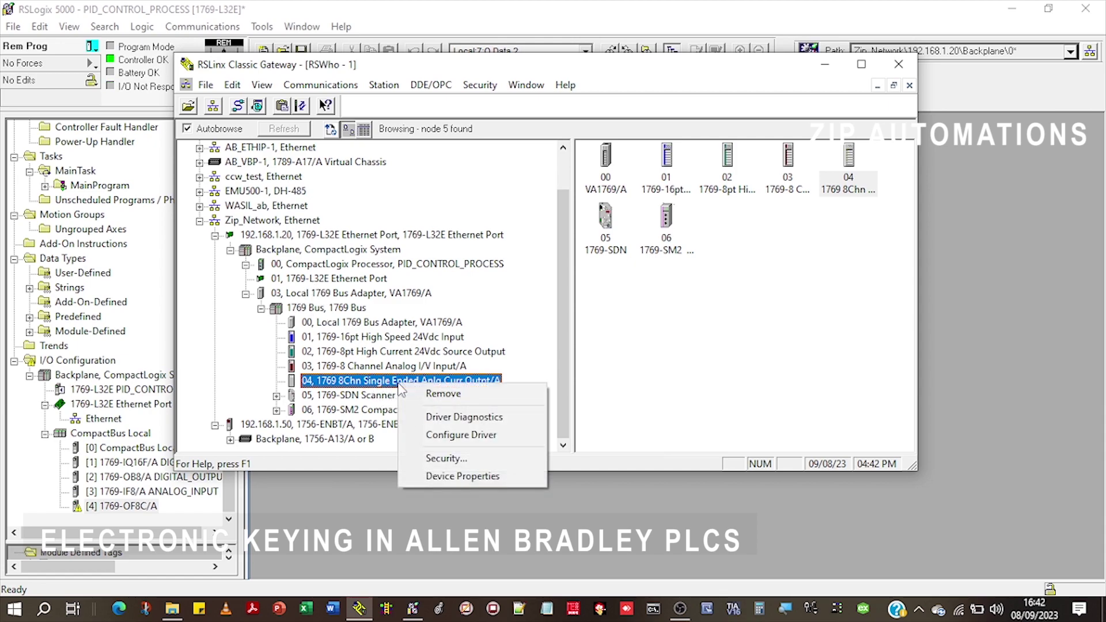
left_click(480, 478)
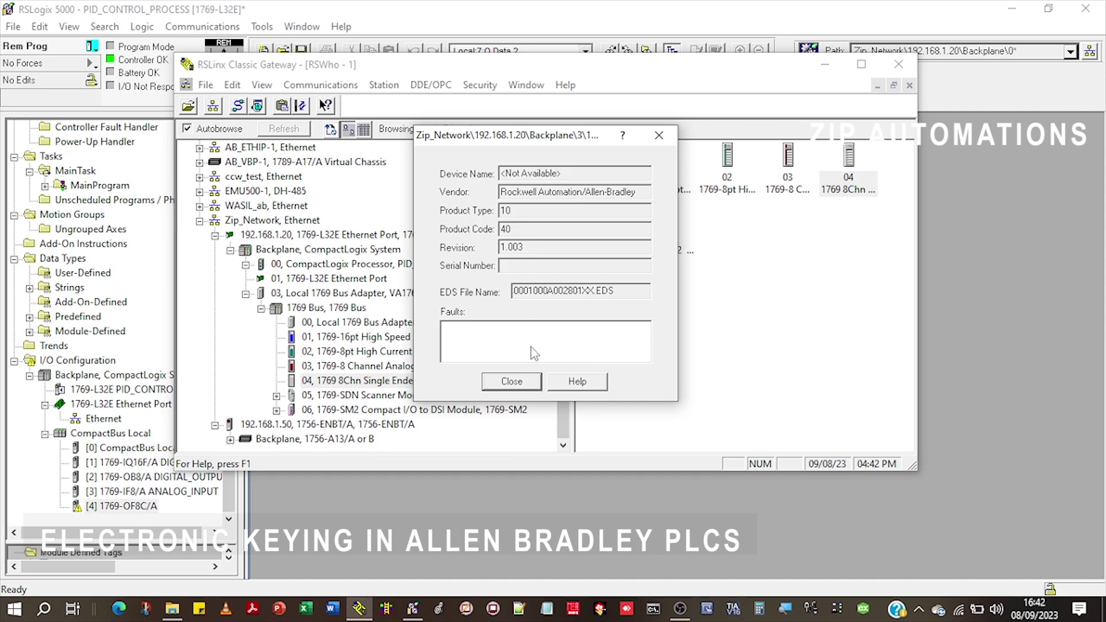
left_click(511, 381)
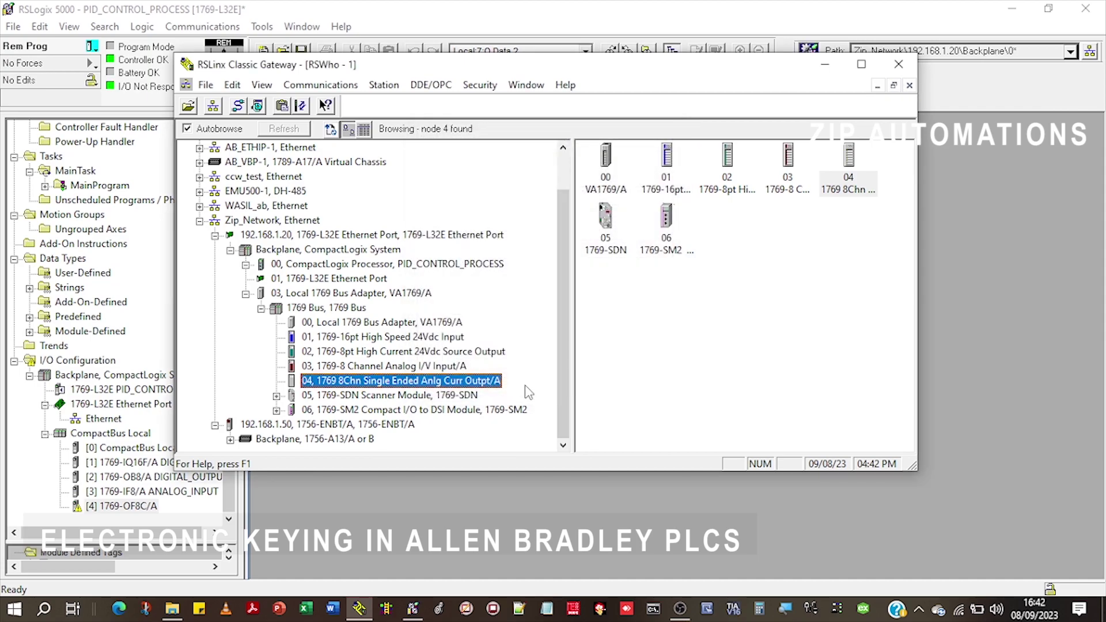
Cancel the slot 4 Module Definition and Module Properties unchanged, then take the controller offline
left_click(532, 508)
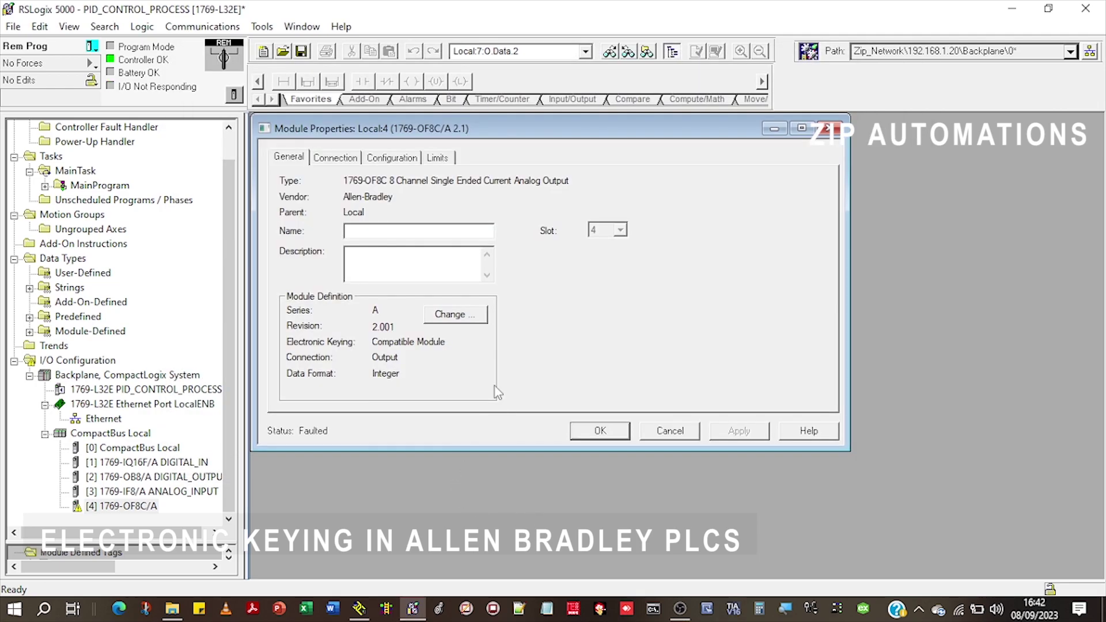
left_click(463, 318)
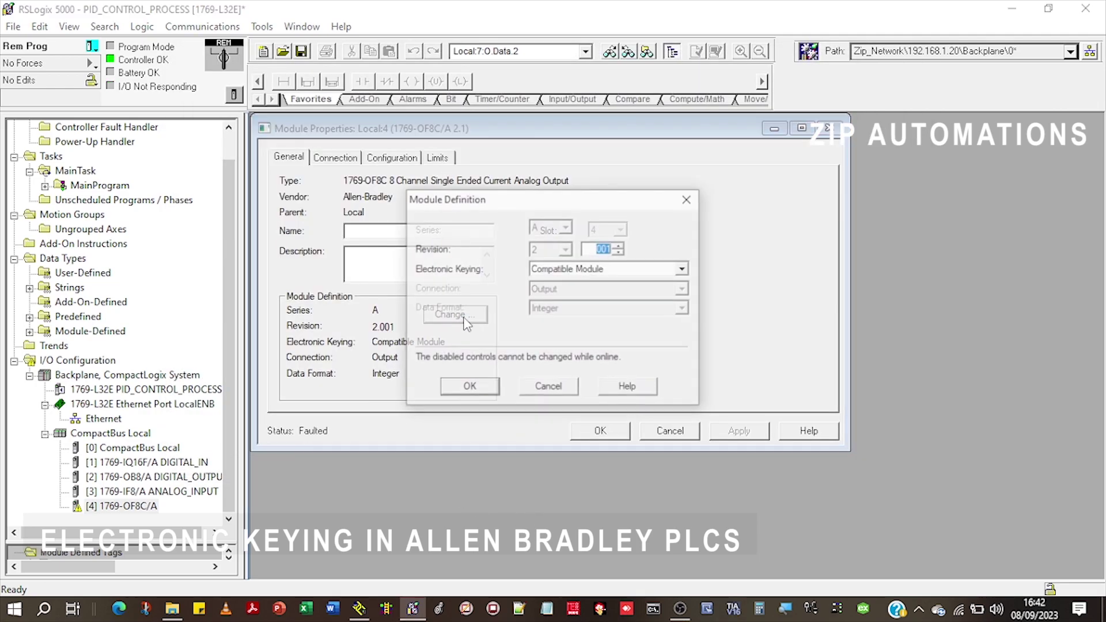
left_click(566, 396)
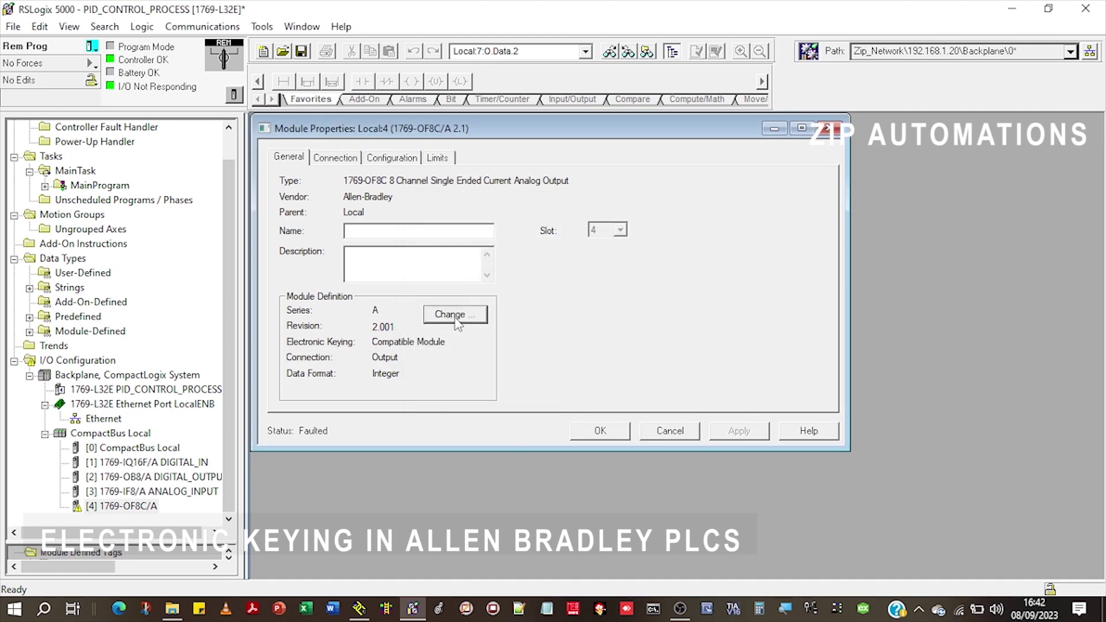
left_click(691, 436)
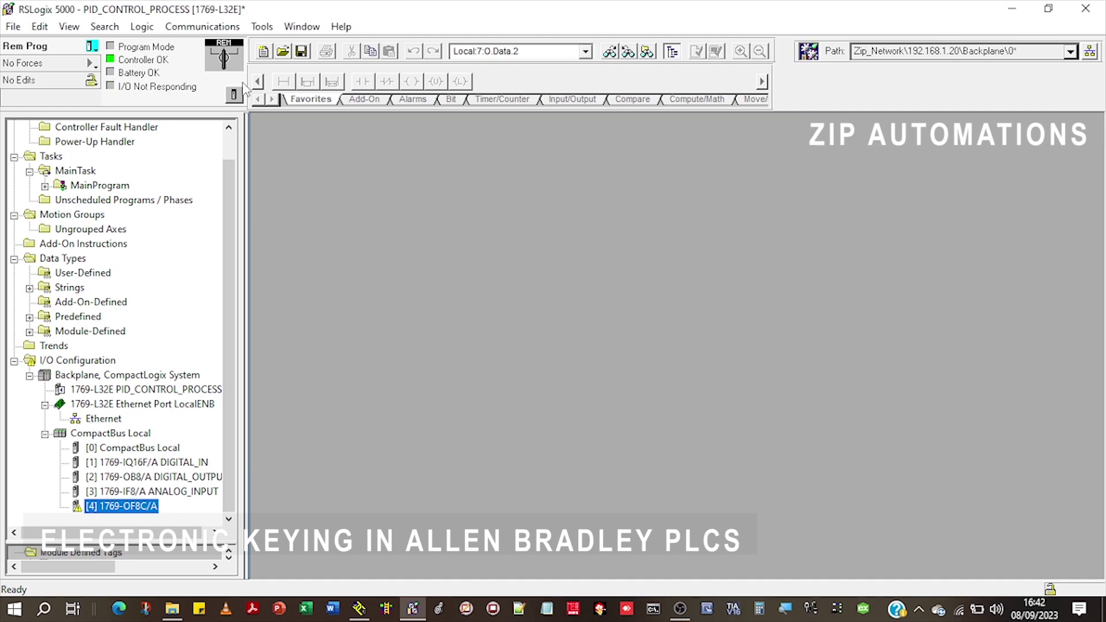
left_click(92, 46)
left_click(118, 67)
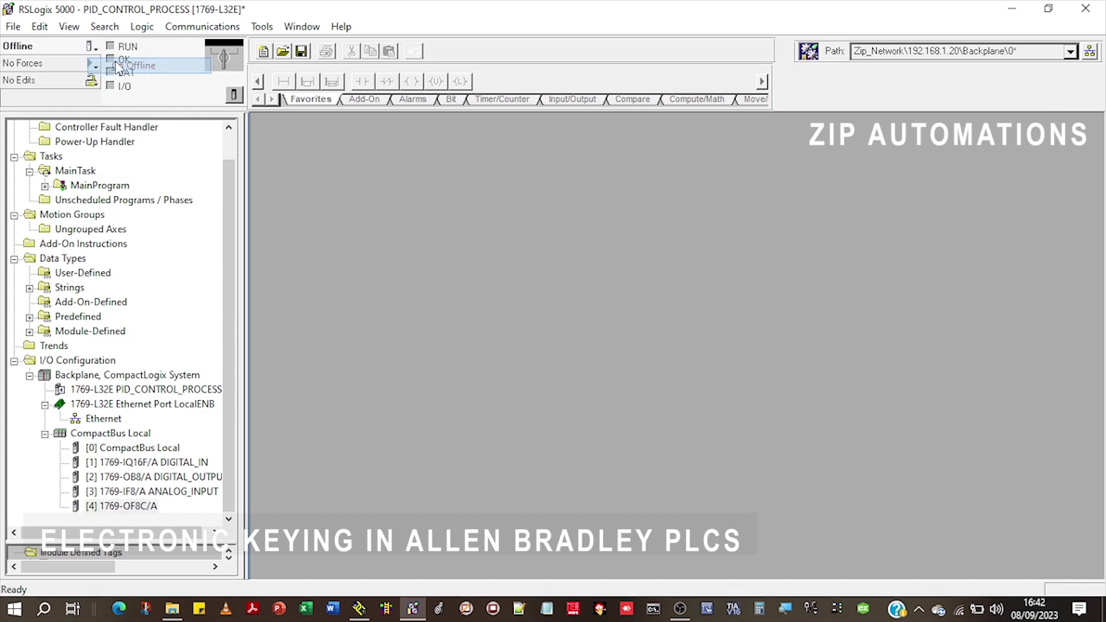
Redefine the slot 4 1769-OF8C as series A, revision 1.001, Compatible Module keying, and confirm
double_click(143, 509)
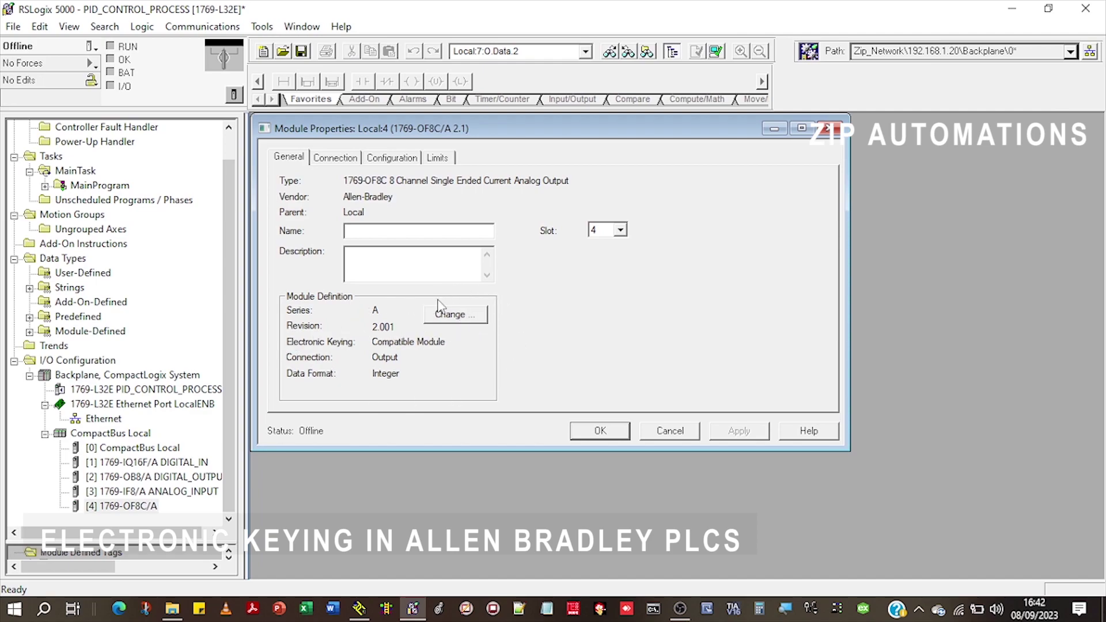
left_click(452, 314)
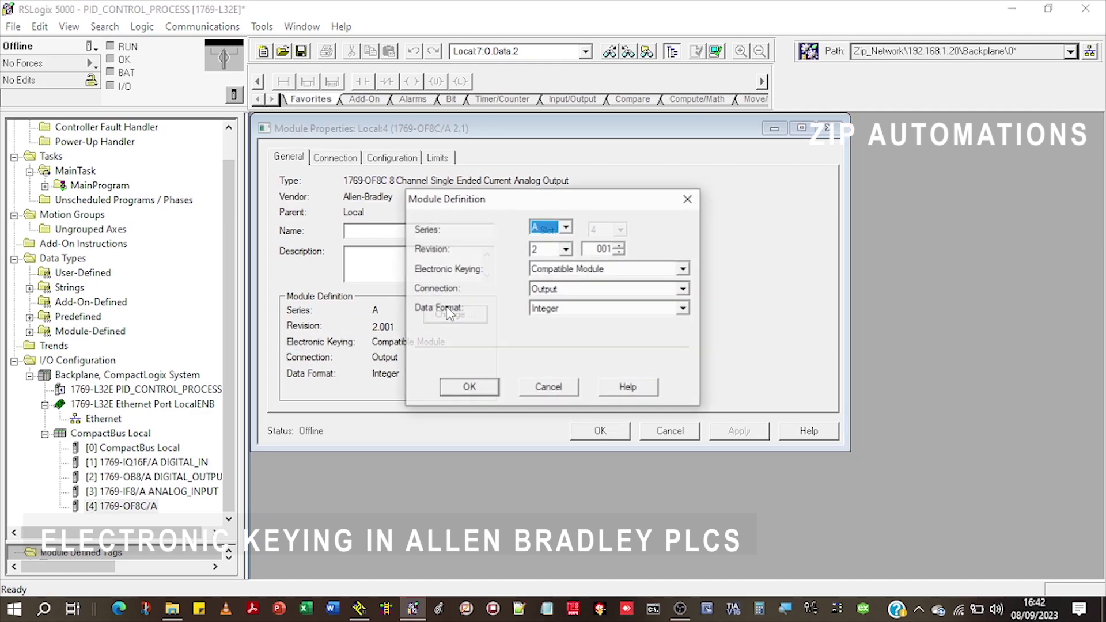
left_click(565, 230)
left_click(550, 241)
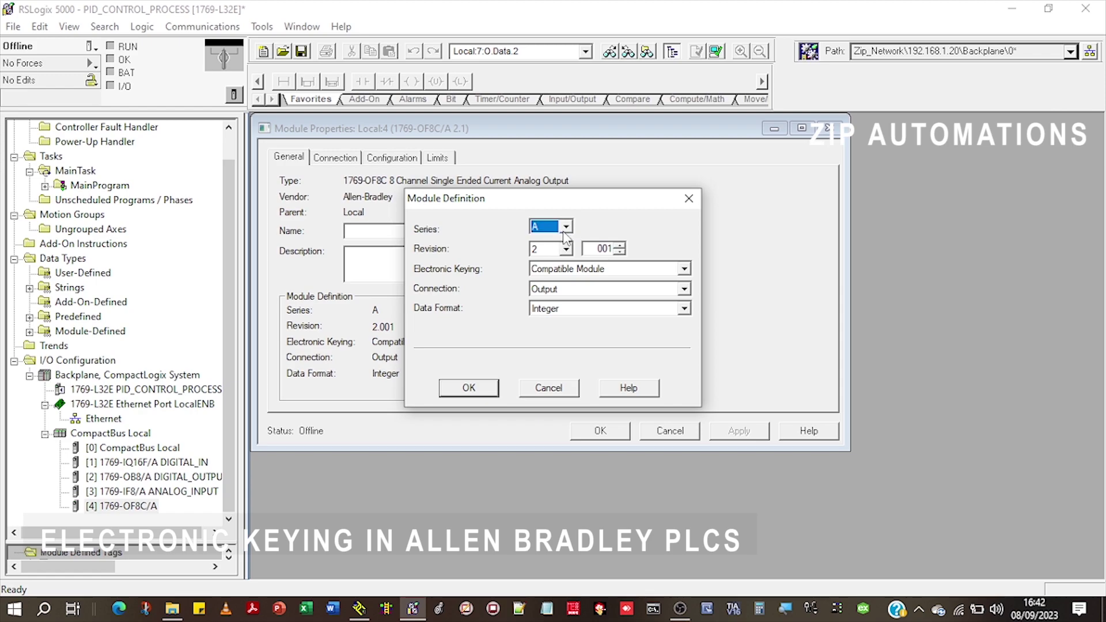
left_click(602, 270)
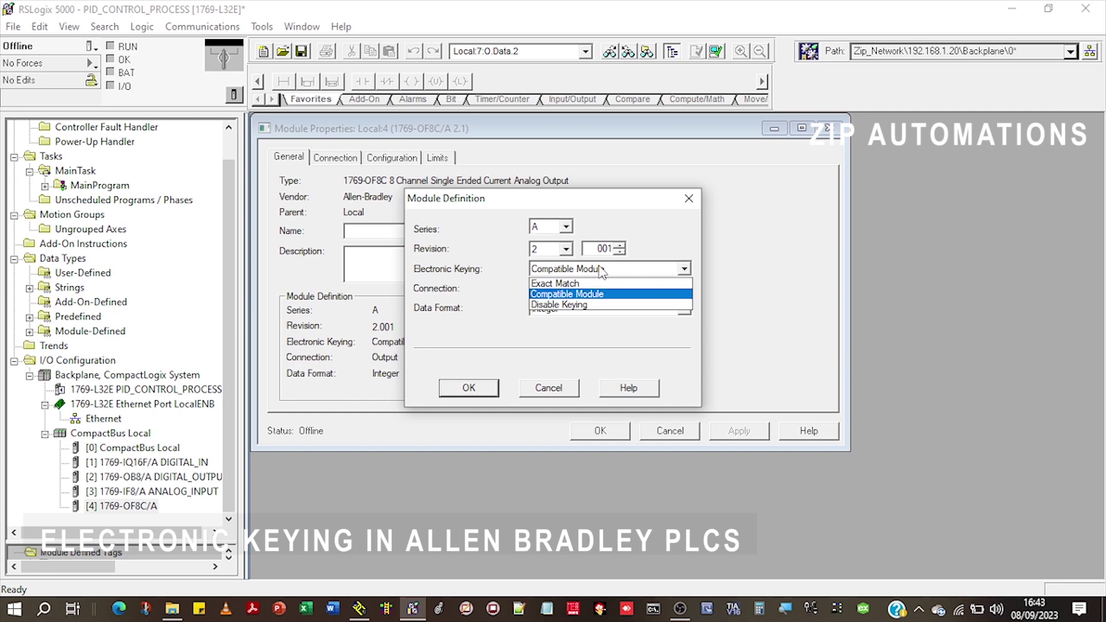
left_click(601, 270)
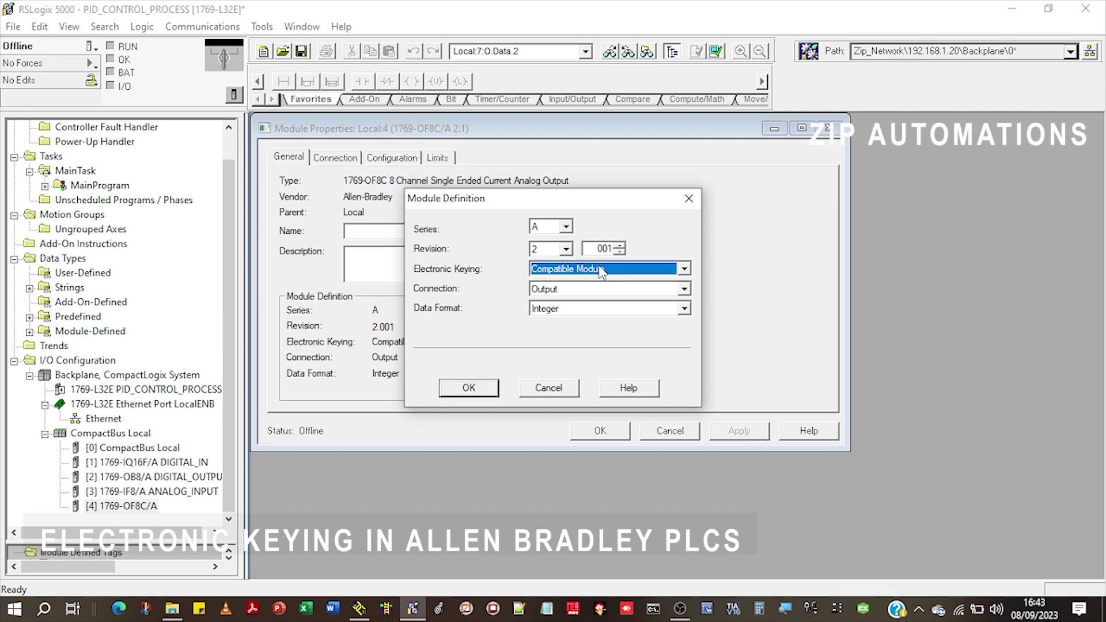
left_click(567, 251)
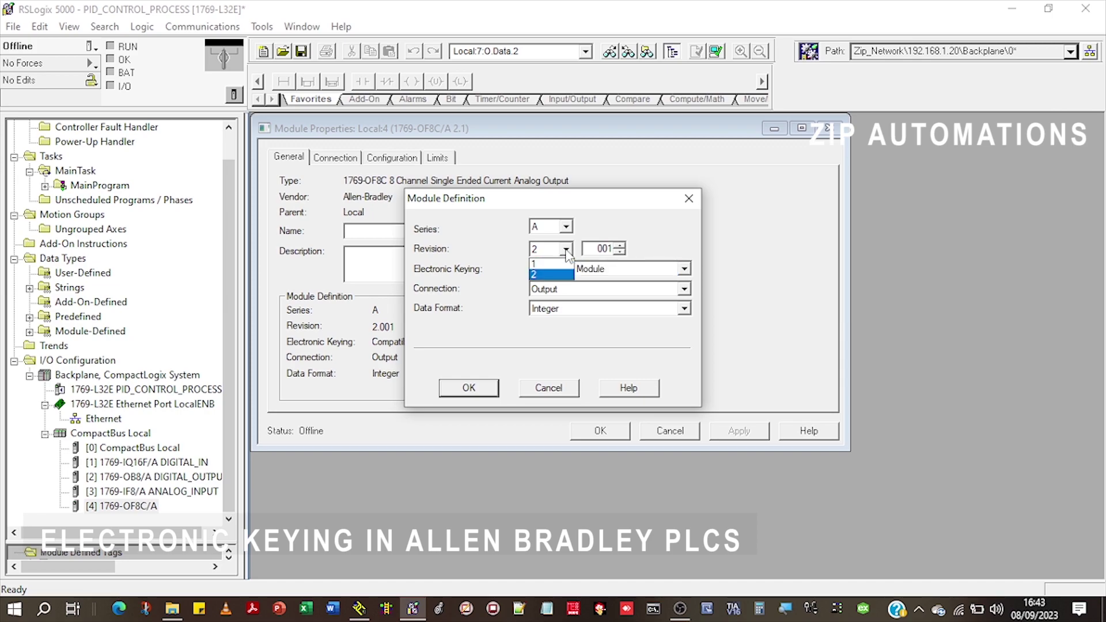
left_click(550, 263)
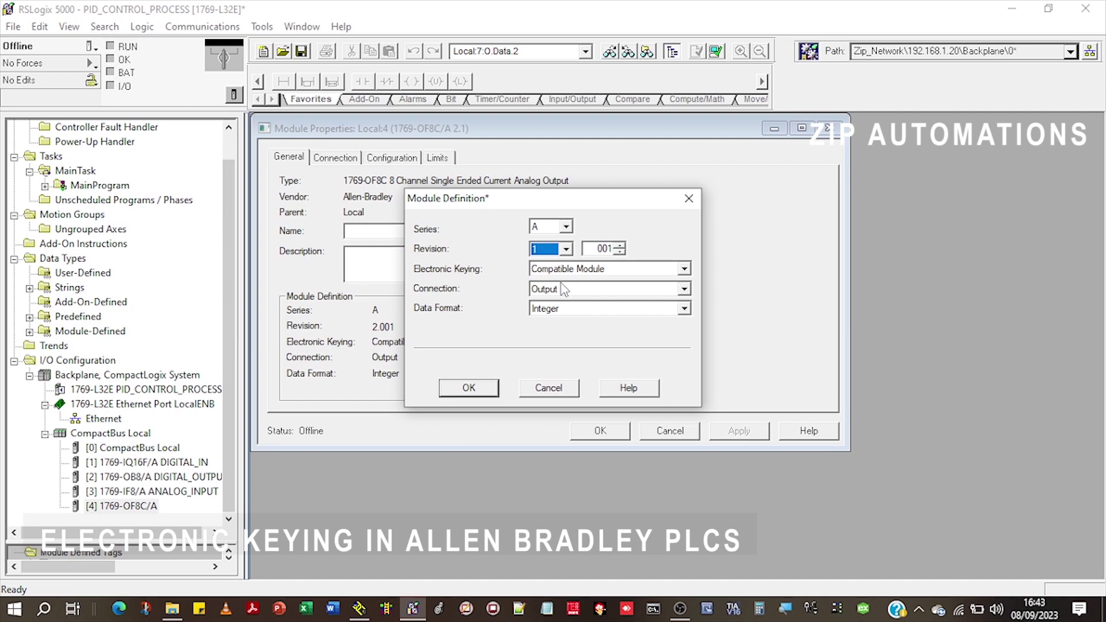
left_click(477, 395)
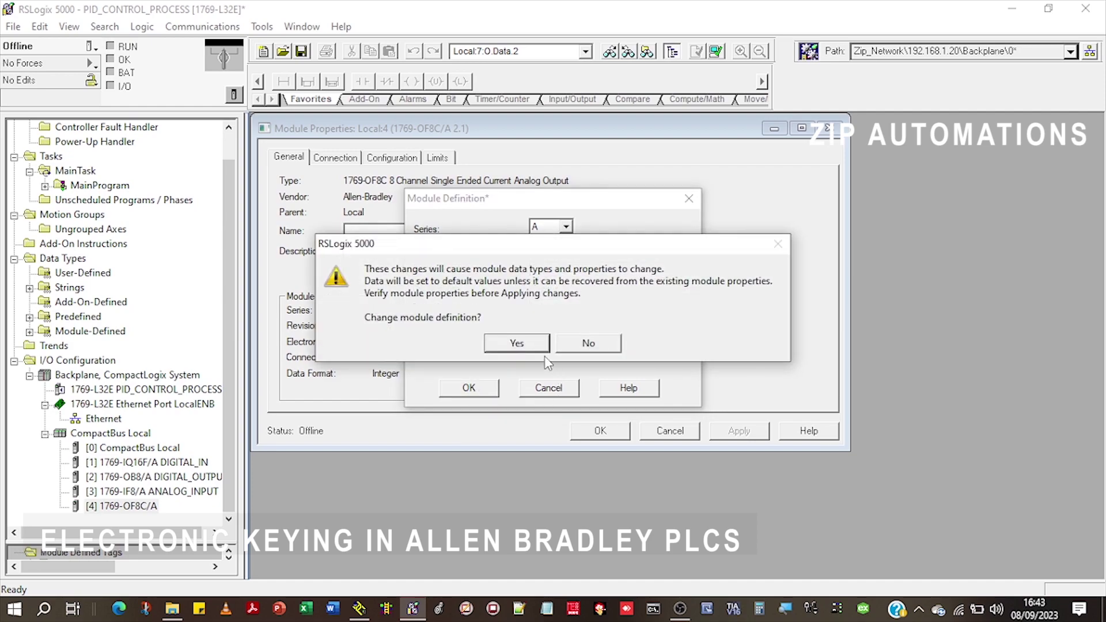
left_click(526, 343)
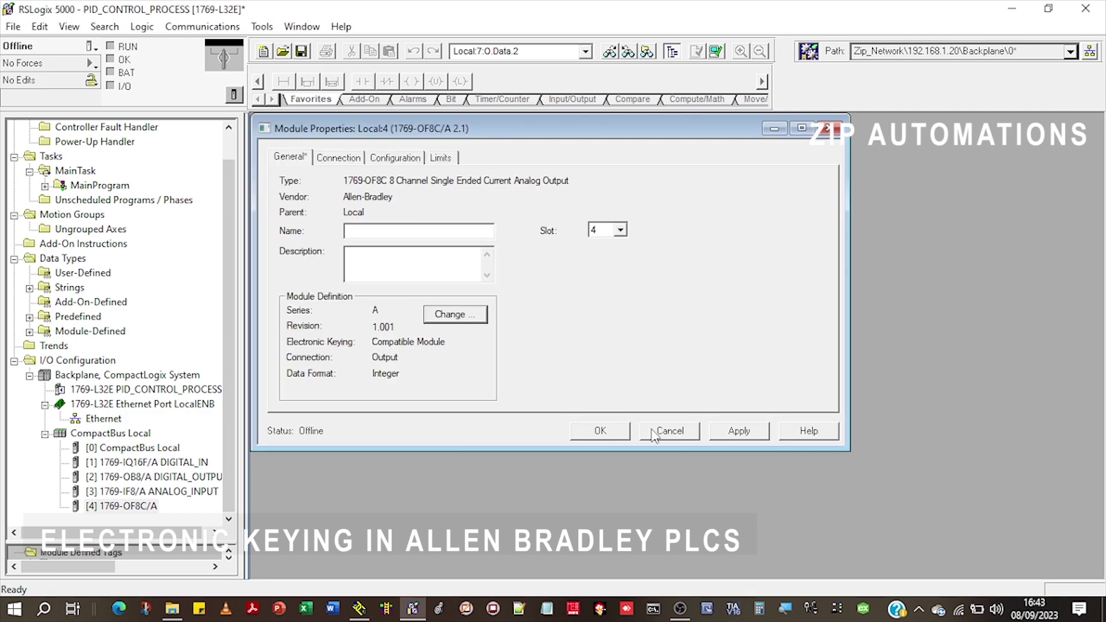
left_click(592, 429)
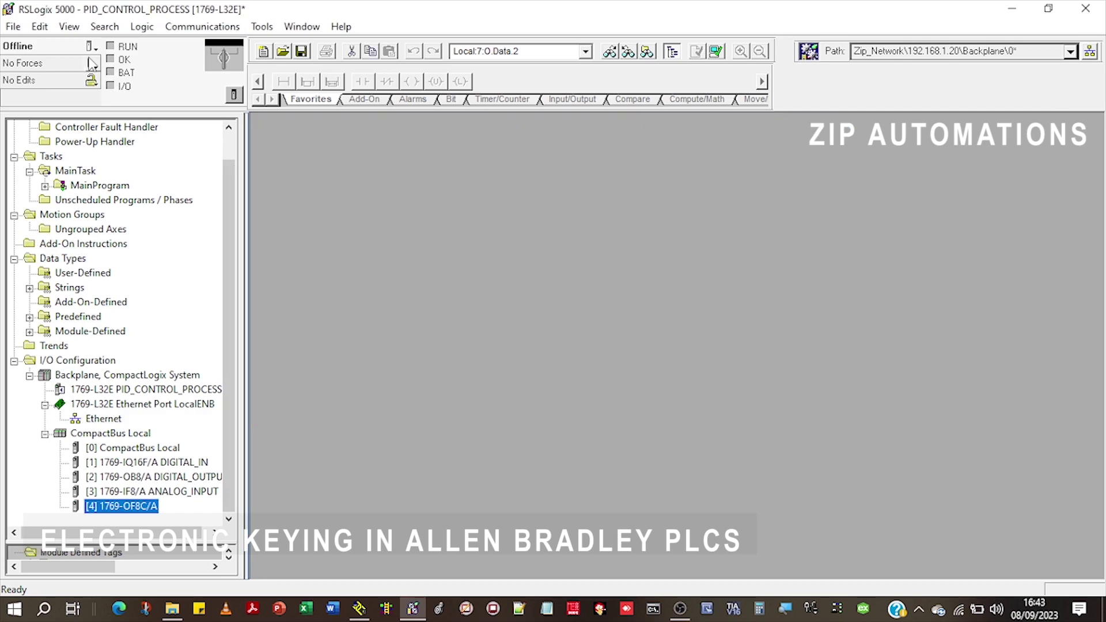
left_click(89, 47)
left_click(133, 99)
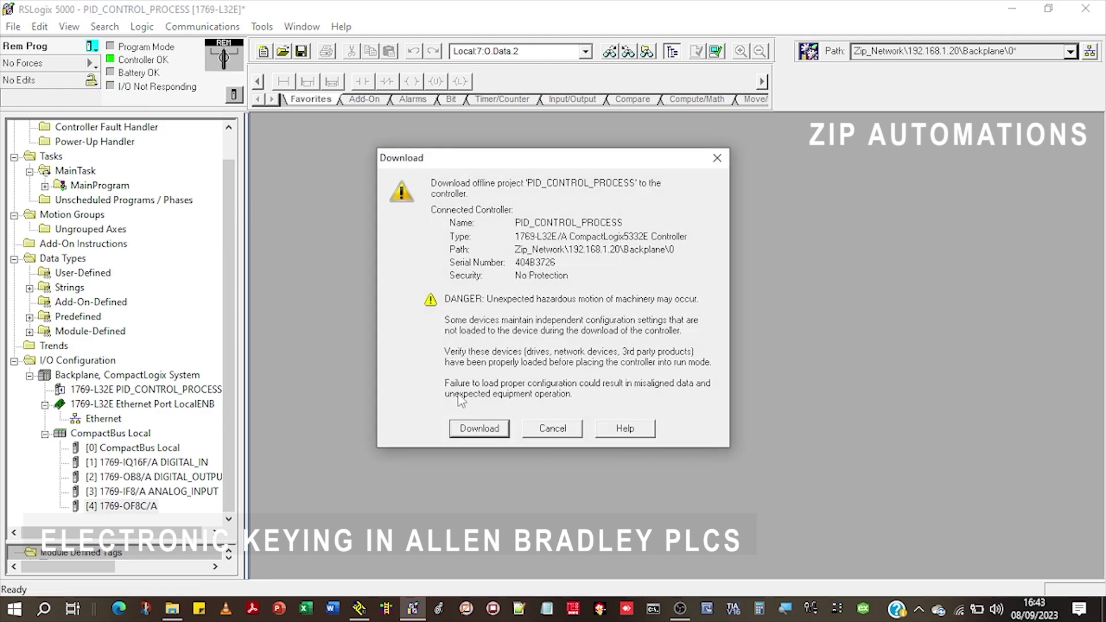
left_click(484, 428)
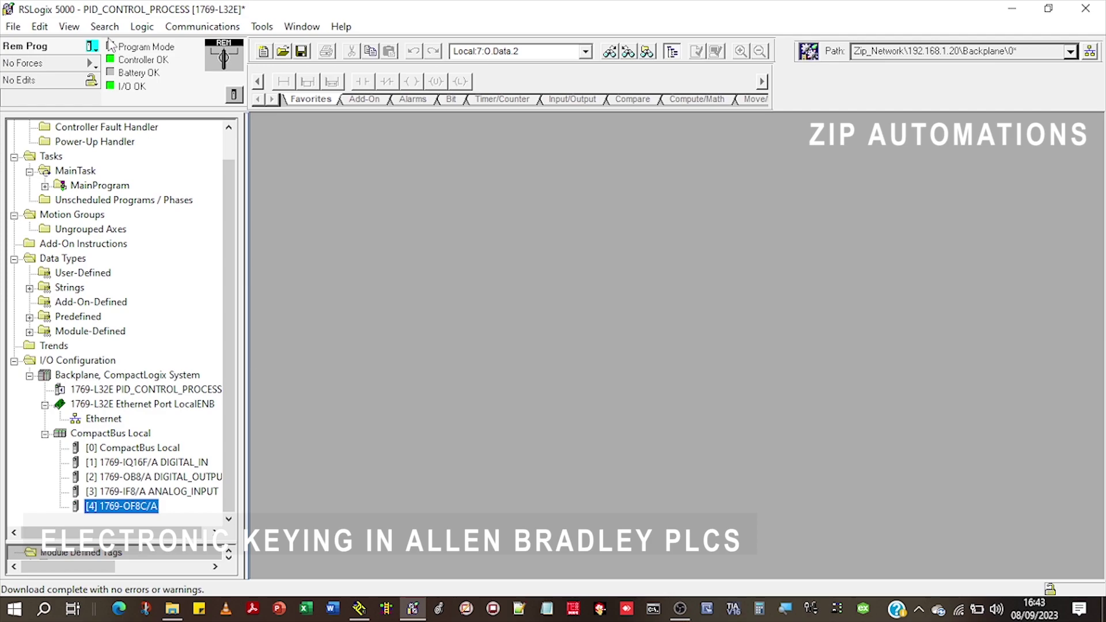
left_click(179, 467)
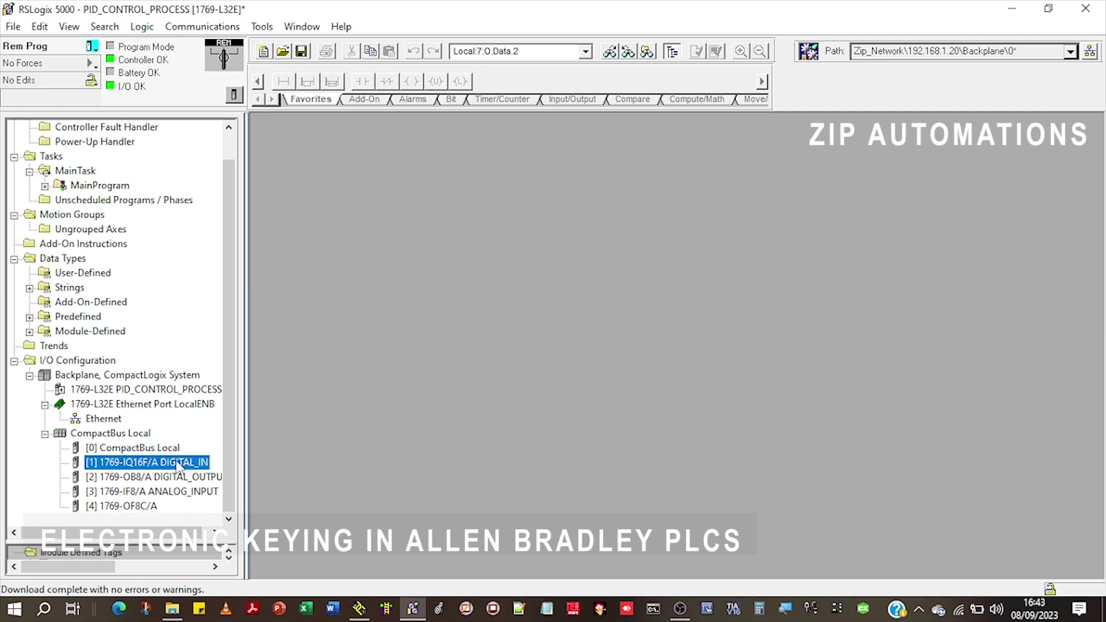
left_click(131, 509)
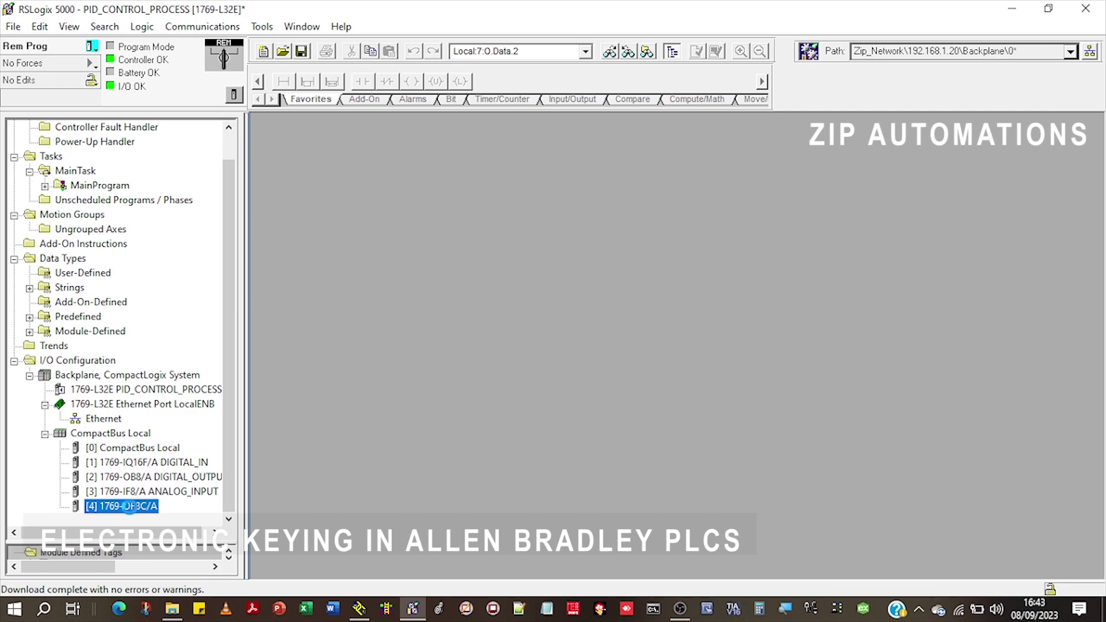
double_click(131, 510)
Set the module's electronic keying to Exact Match and apply it online, accepting both warnings
left_click(455, 316)
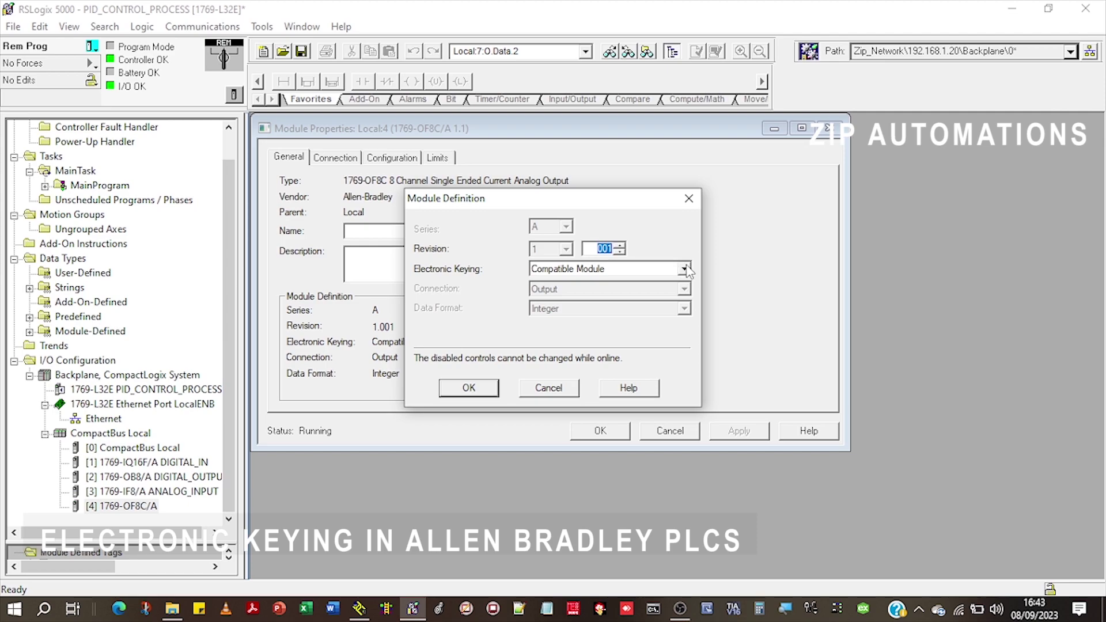
left_click(683, 270)
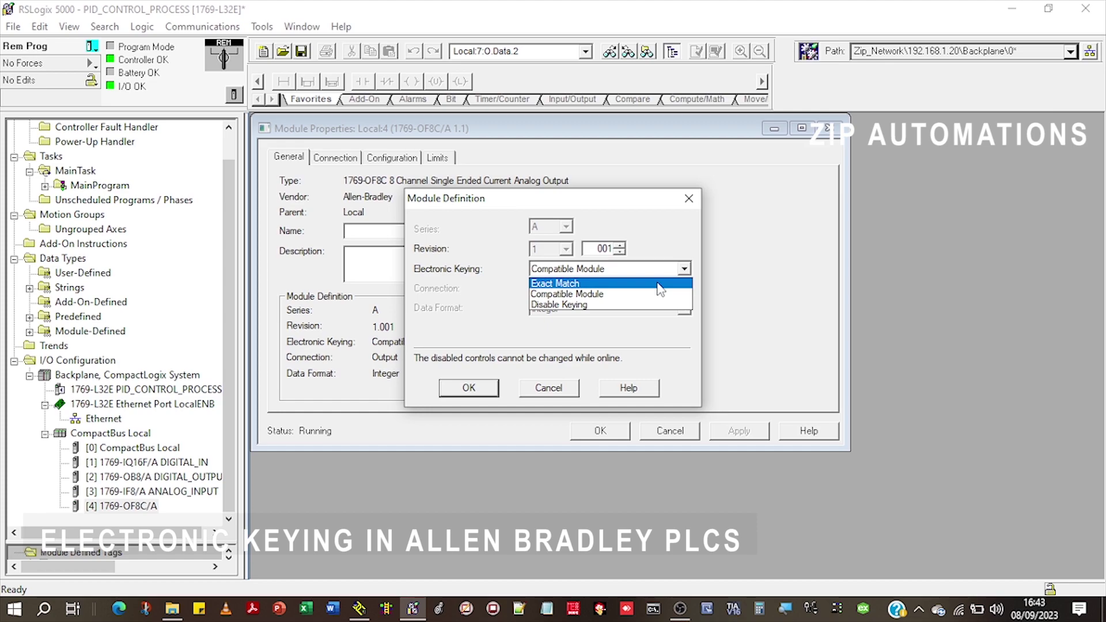
left_click(660, 284)
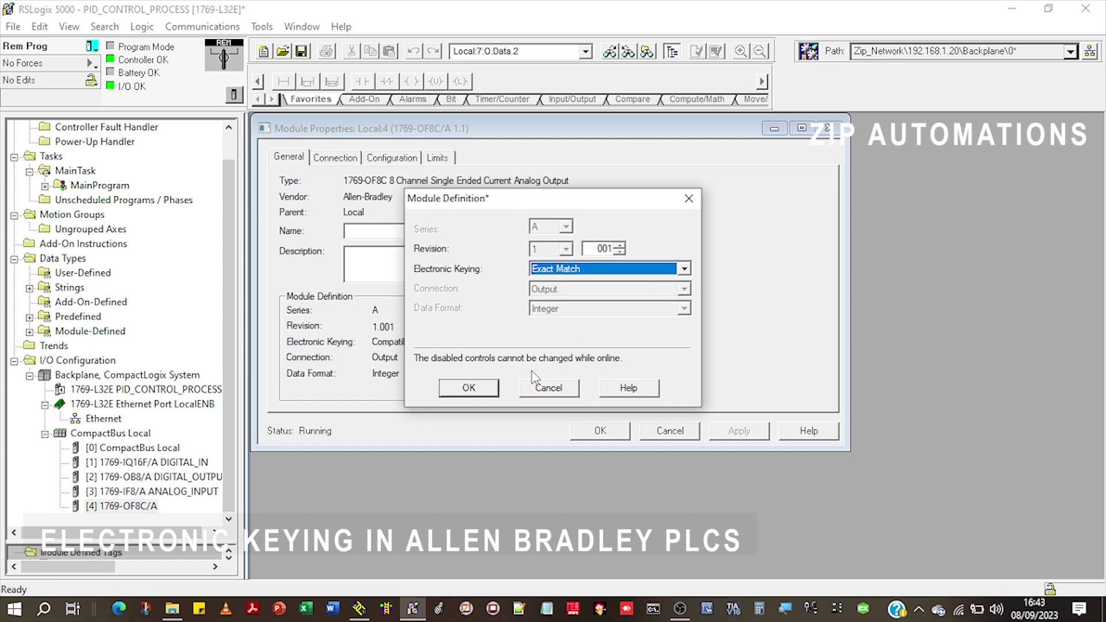
left_click(488, 389)
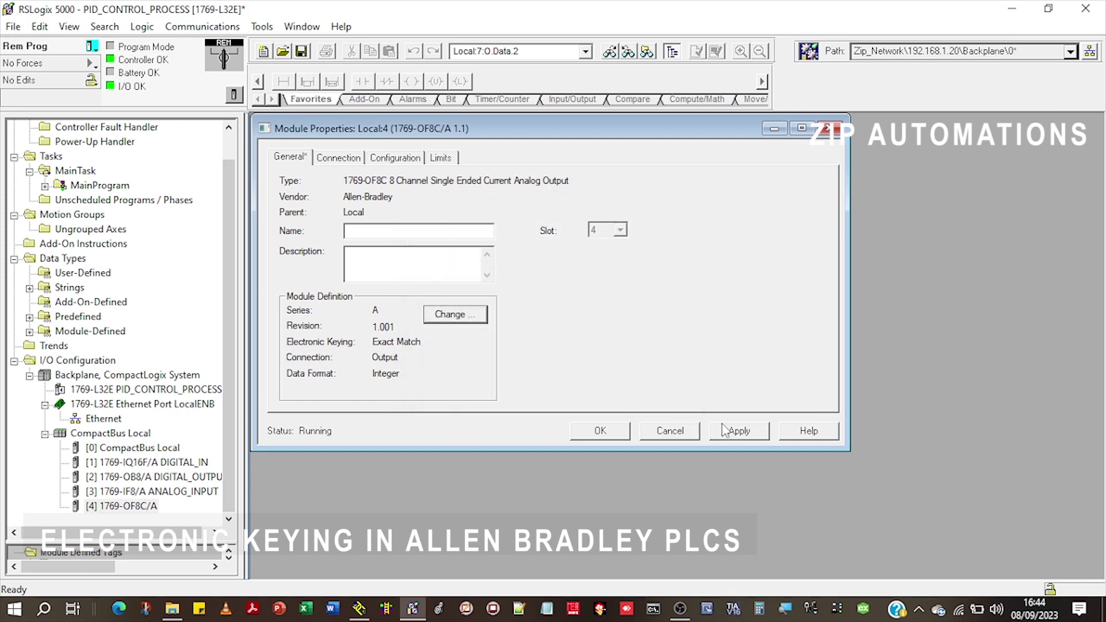
left_click(738, 435)
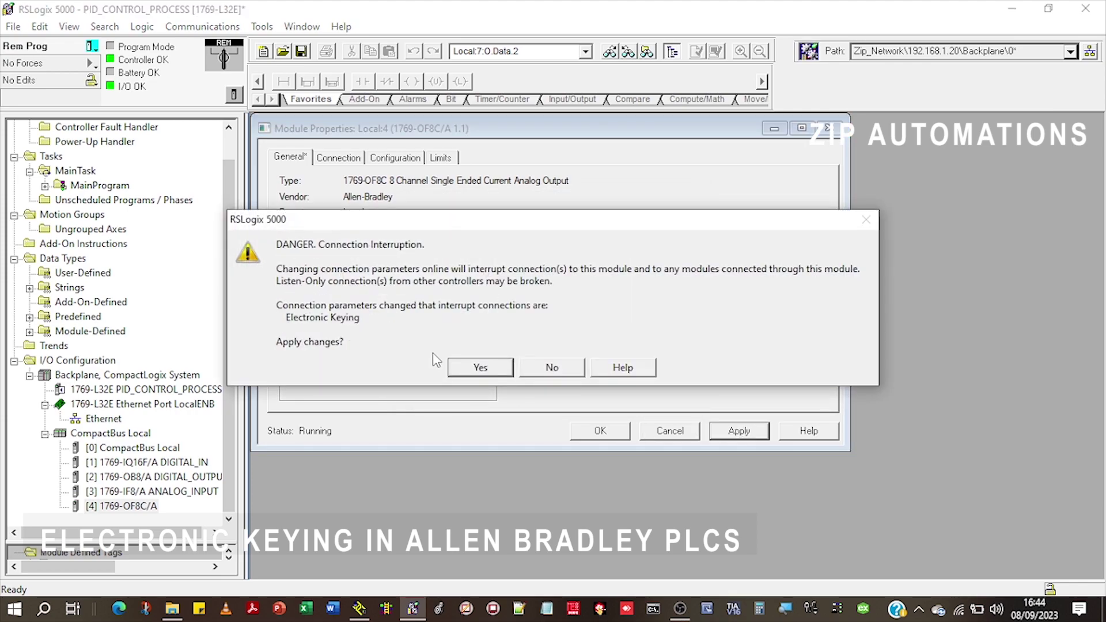
left_click(484, 370)
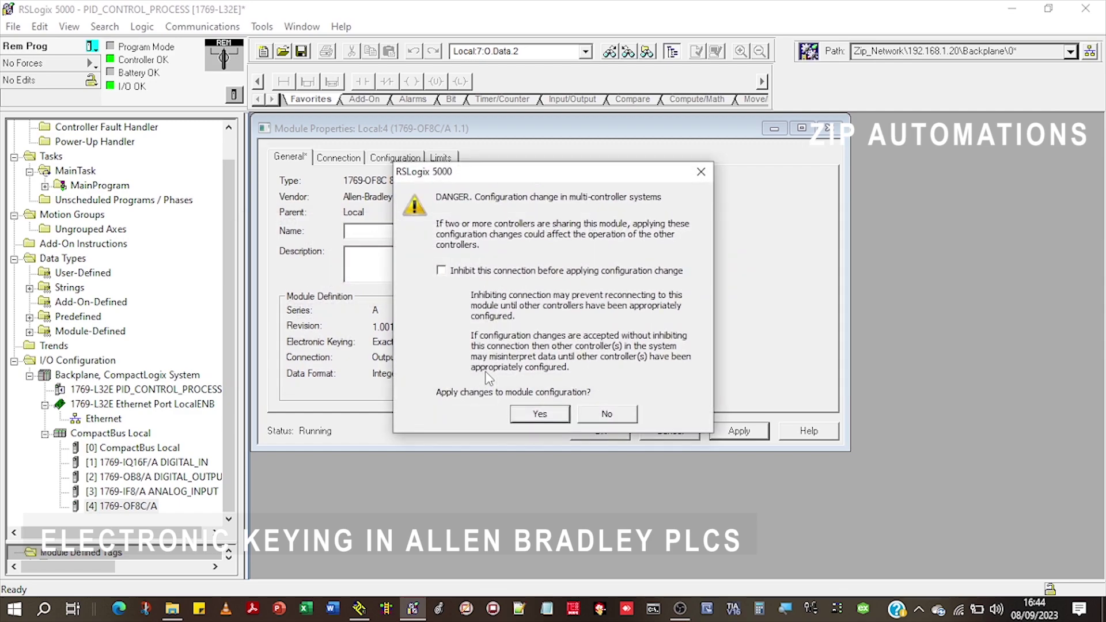
left_click(529, 415)
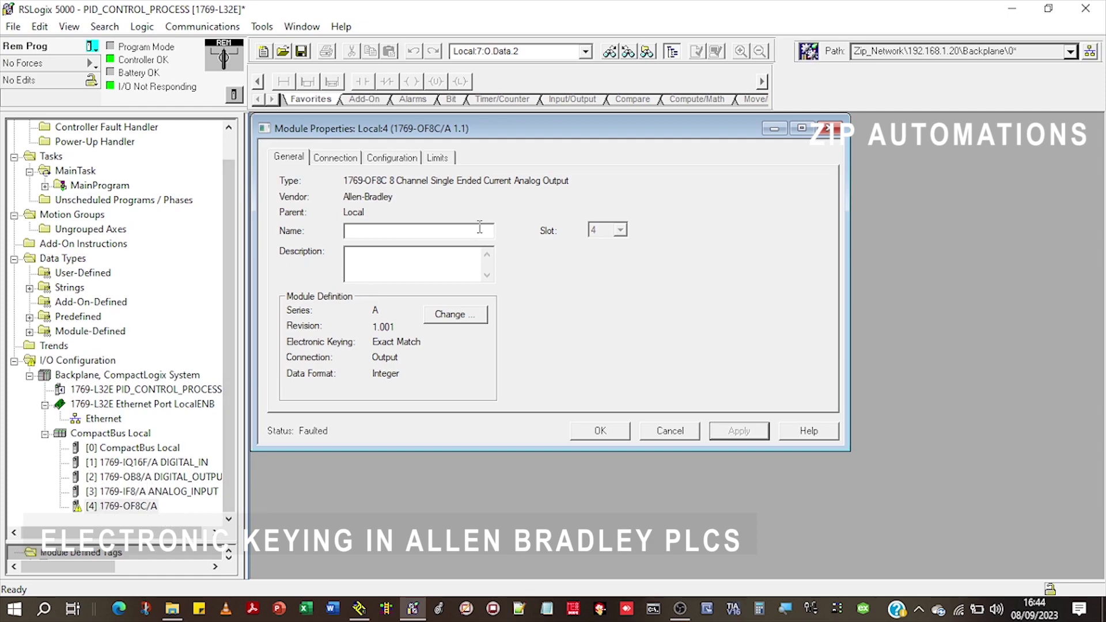
left_click(463, 319)
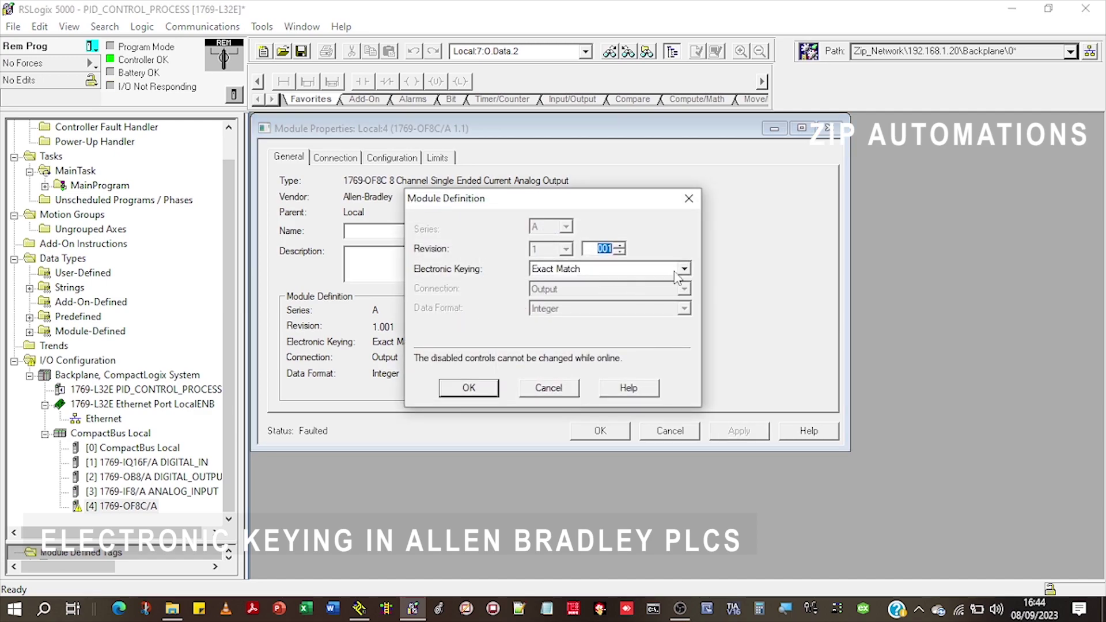
Raise the minor revision to 003 (revision 1.003) and apply it online, accepting both warnings
left_click(621, 252)
left_click(621, 246)
left_click(621, 246)
left_click(468, 393)
left_click(468, 390)
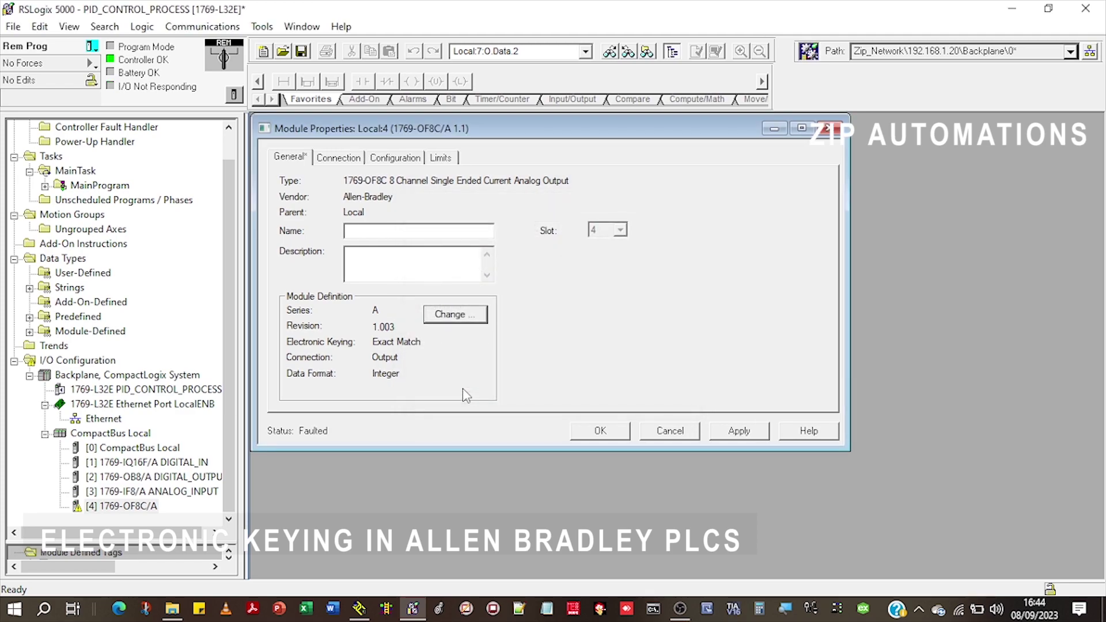
left_click(714, 438)
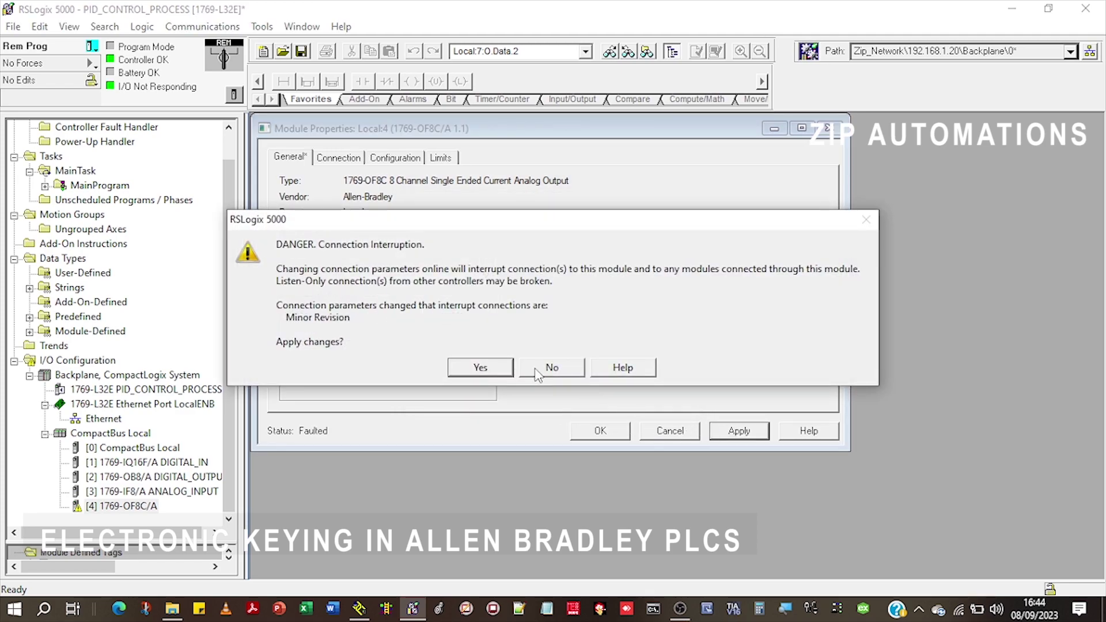
left_click(479, 368)
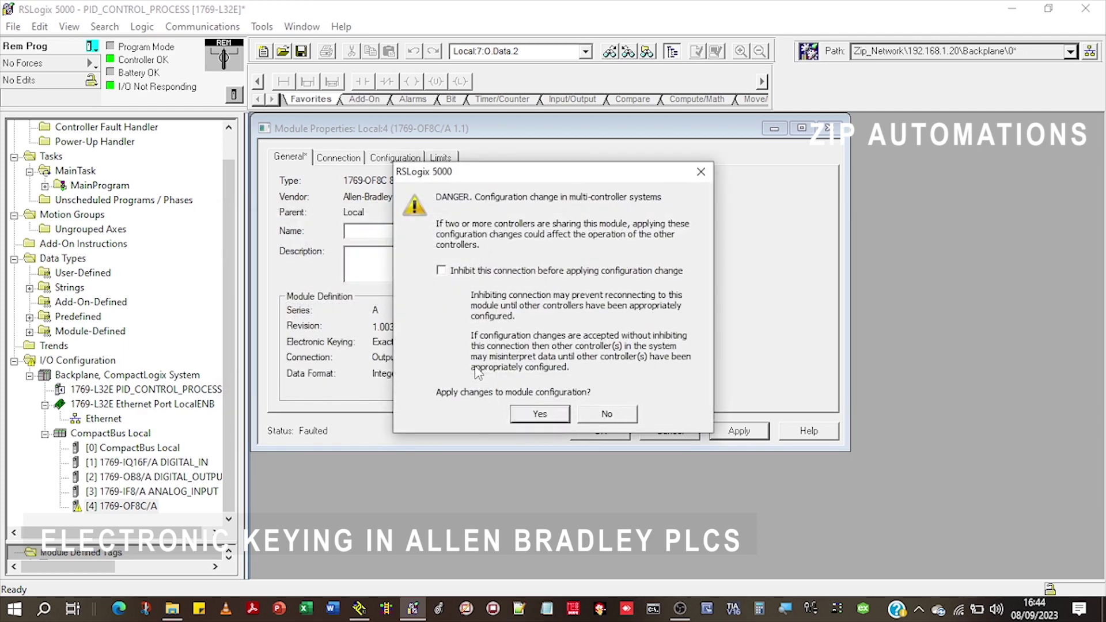
left_click(539, 414)
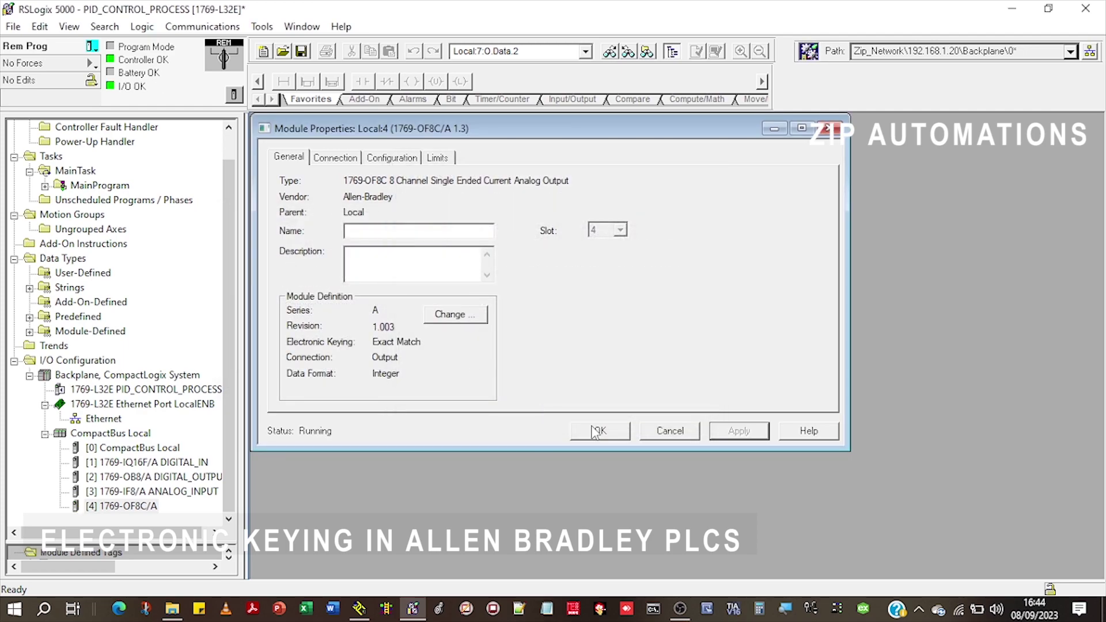
Review the module definition, then close it and the module properties without changes
left_click(471, 321)
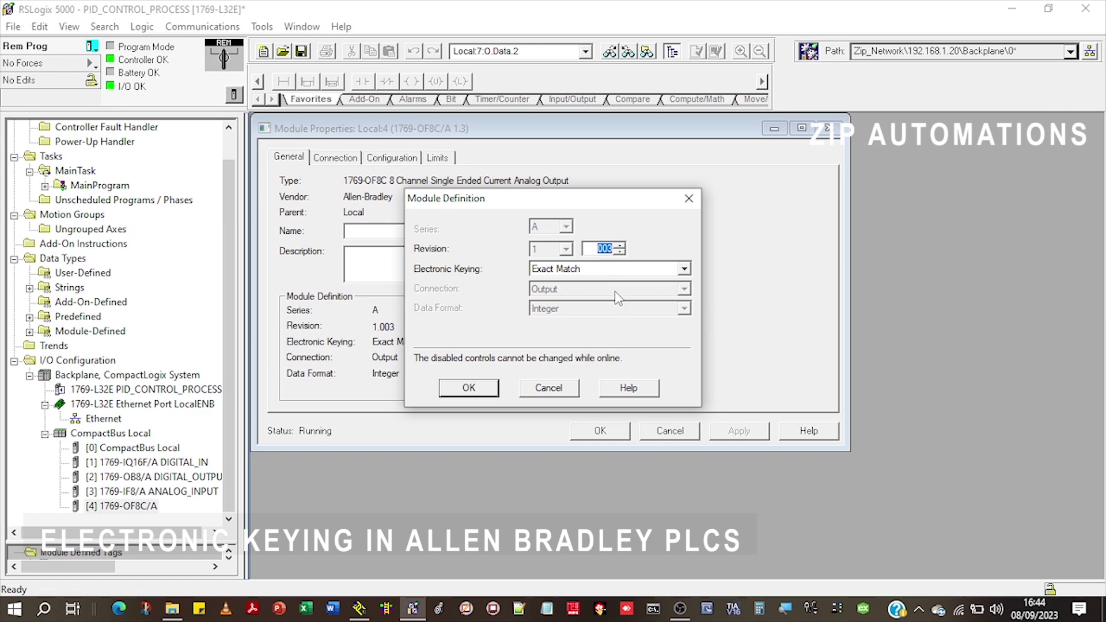
left_click(550, 387)
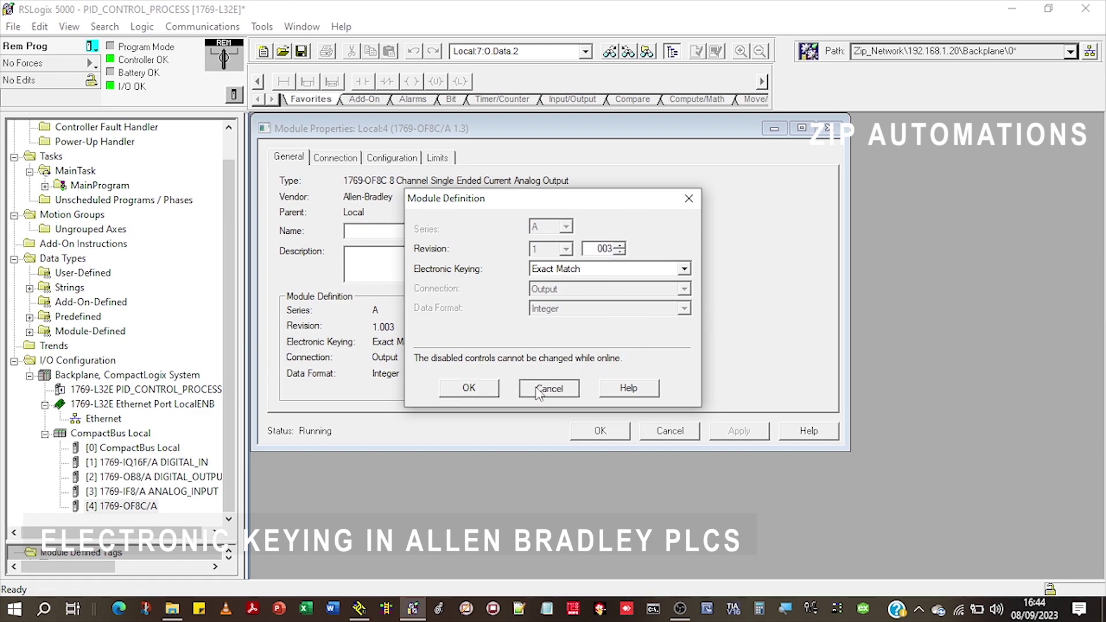
left_click(669, 432)
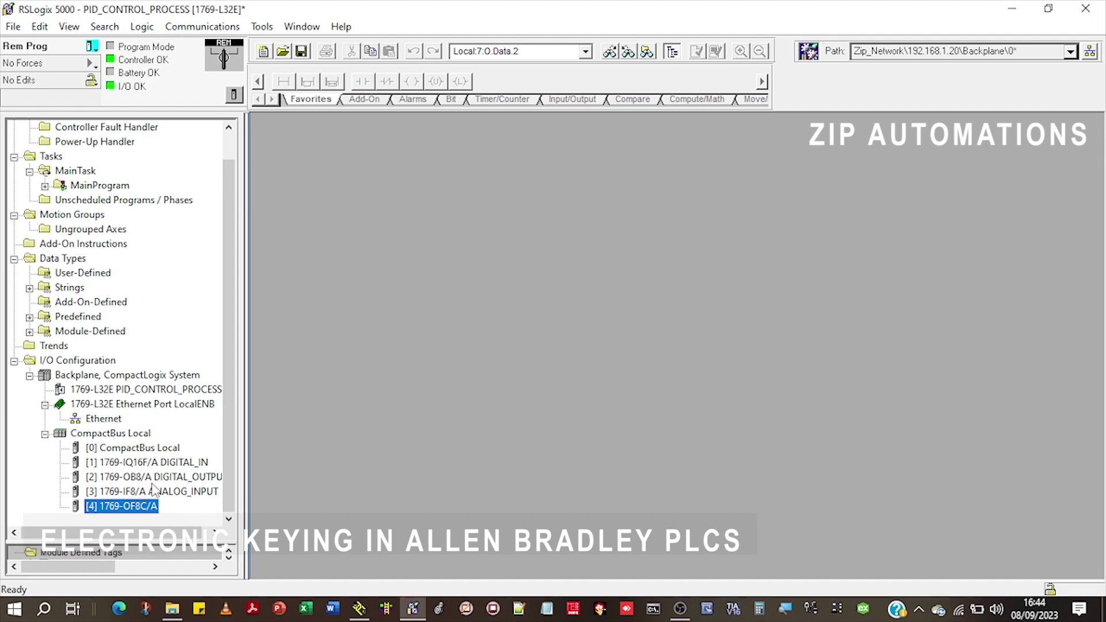
Go offline and bring up the slot 4 1769-OF8C module's definition for editing
left_click(92, 48)
left_click(127, 70)
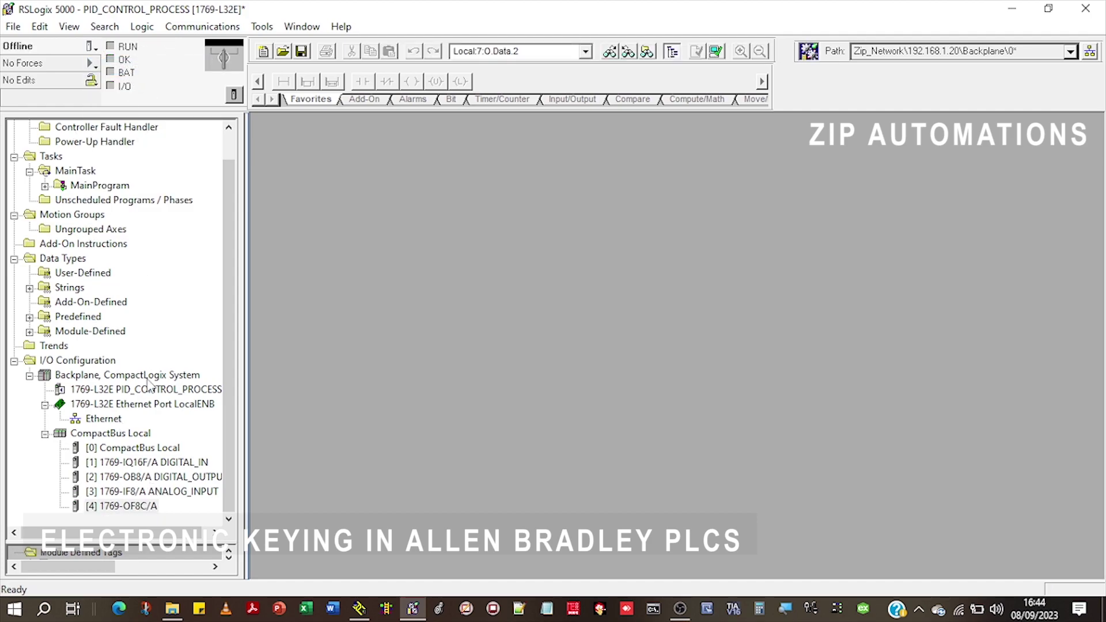
double_click(122, 507)
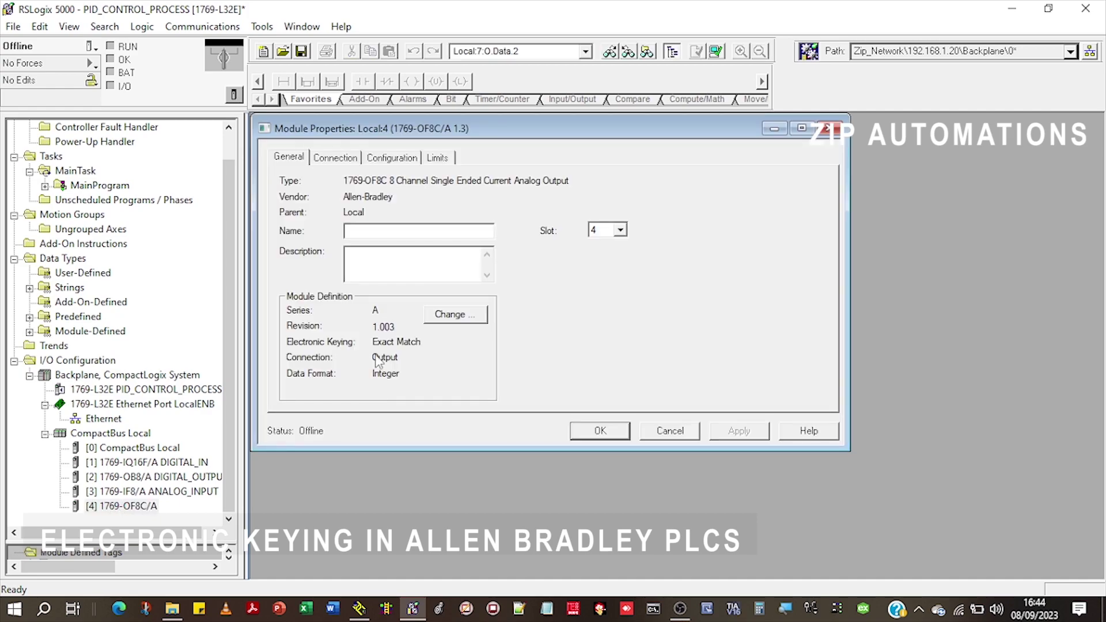
left_click(460, 317)
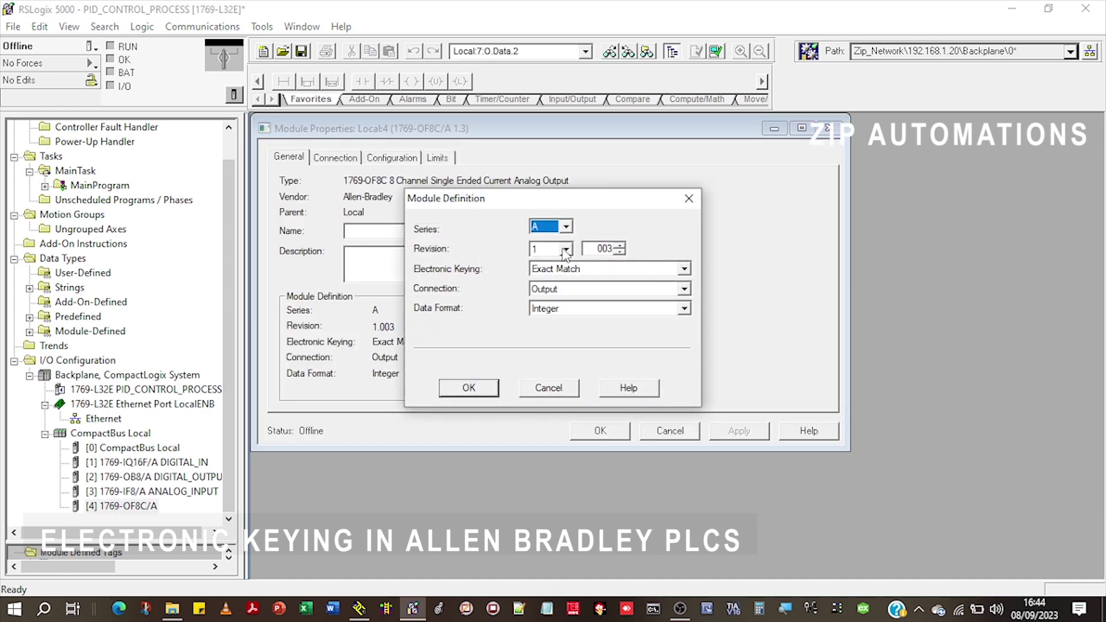
Redefine the module as revision 2.001 with Disable Keying and confirm the changes
left_click(566, 250)
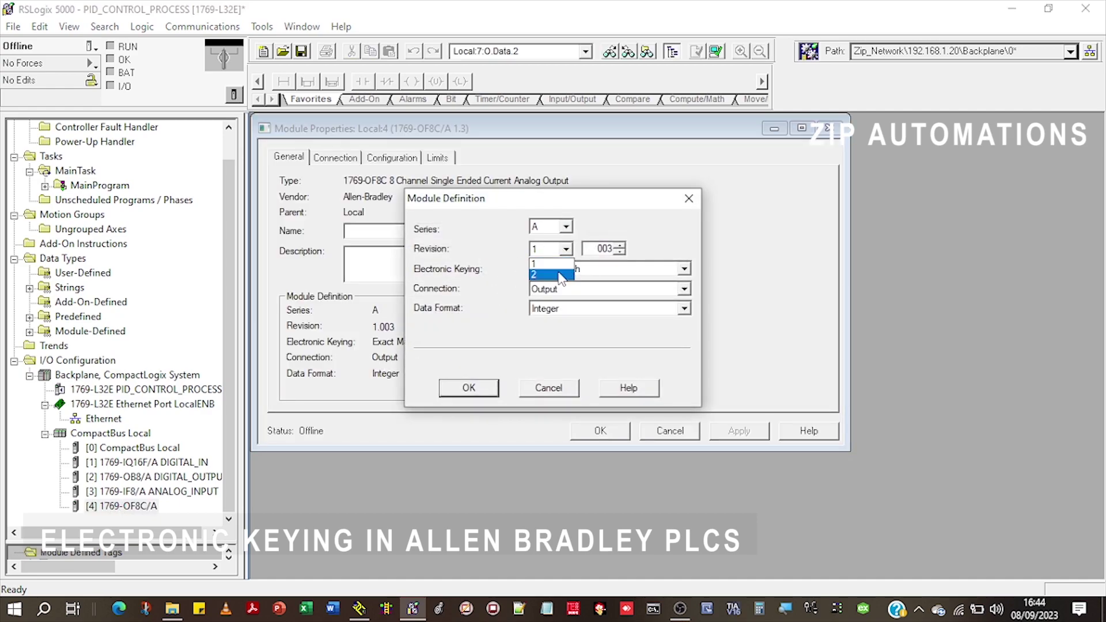
left_click(561, 276)
left_click(614, 249)
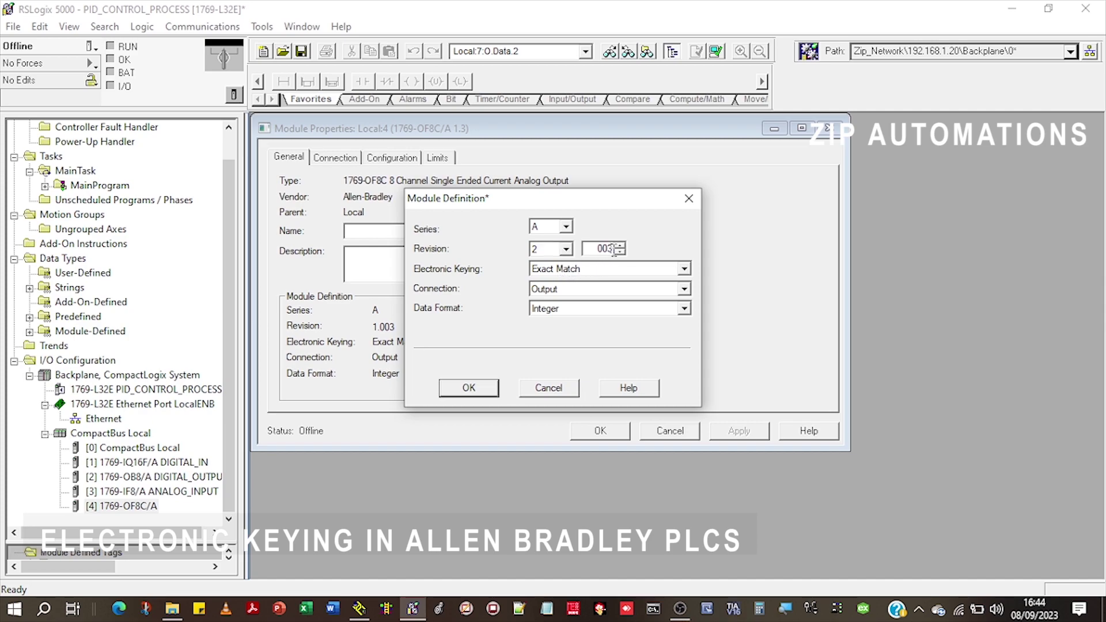
key("BackSpace")
type("1")
left_click(684, 268)
left_click(645, 305)
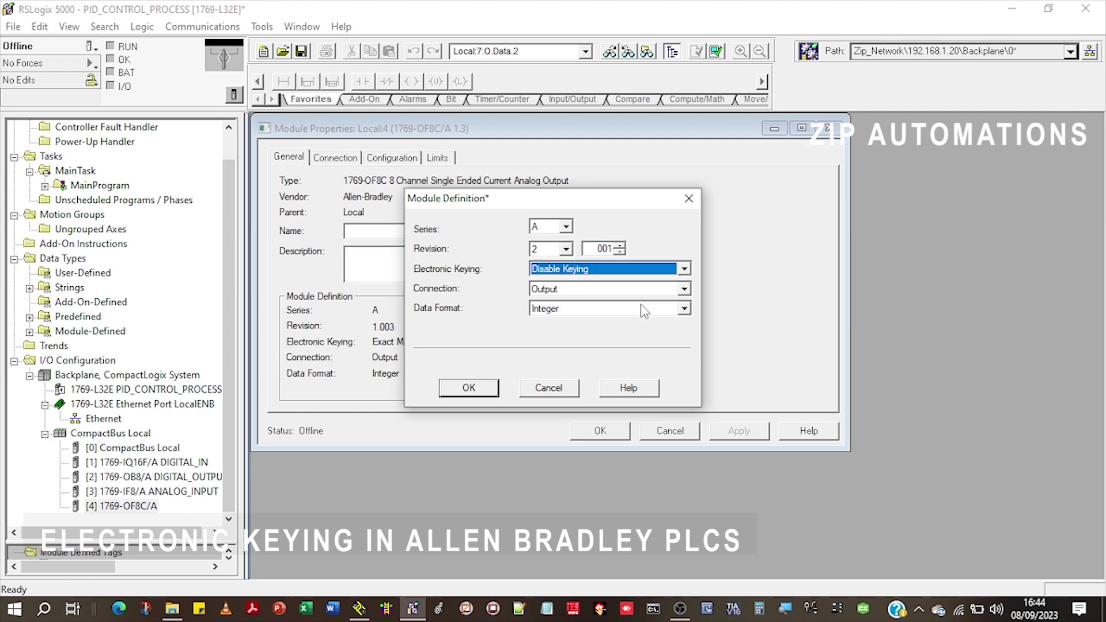
left_click(469, 388)
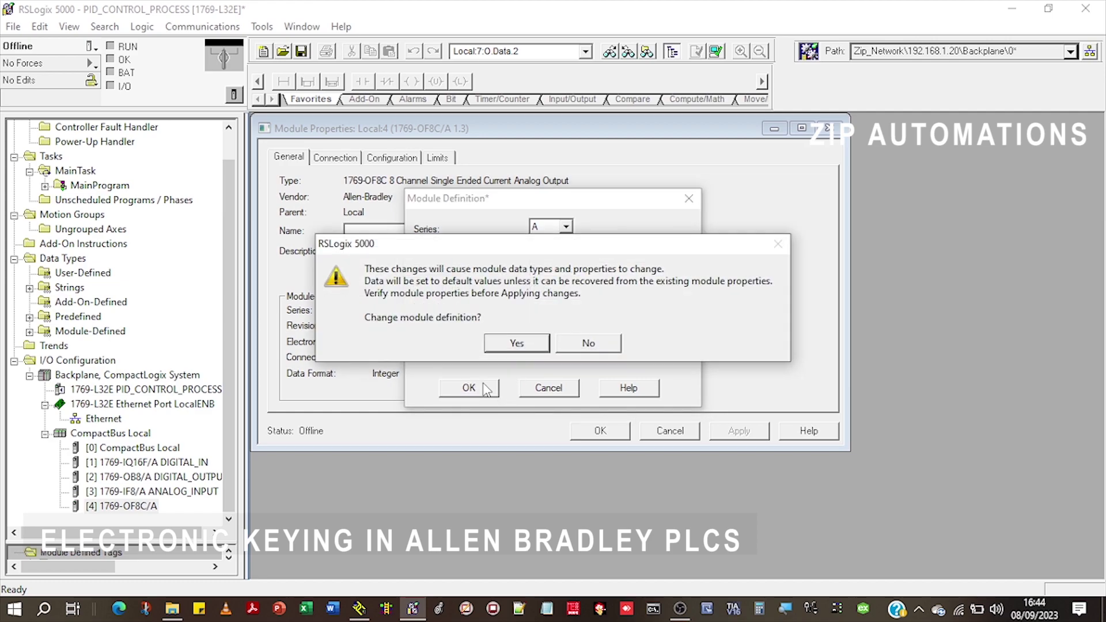
left_click(517, 344)
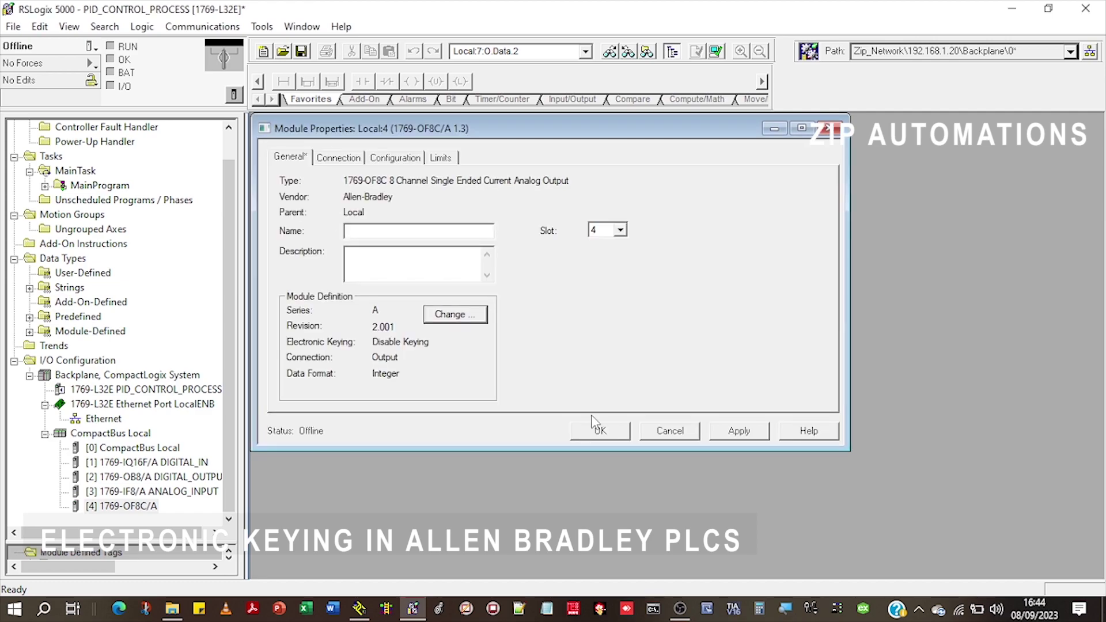
left_click(605, 434)
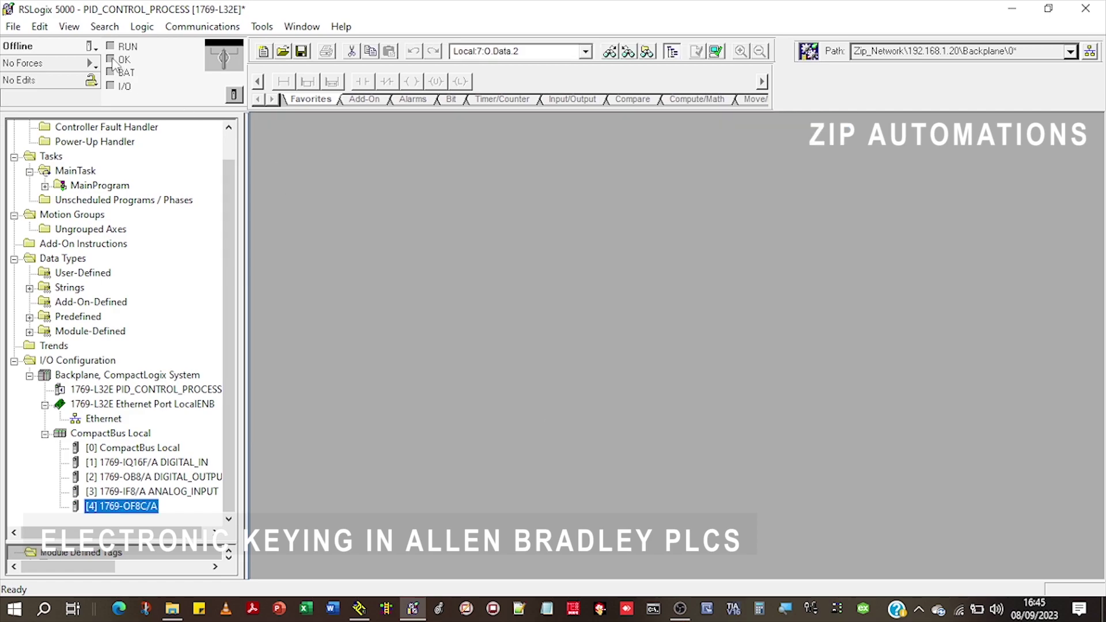
left_click(92, 46)
Download the revision 2.001, keying-disabled project to the controller
left_click(133, 99)
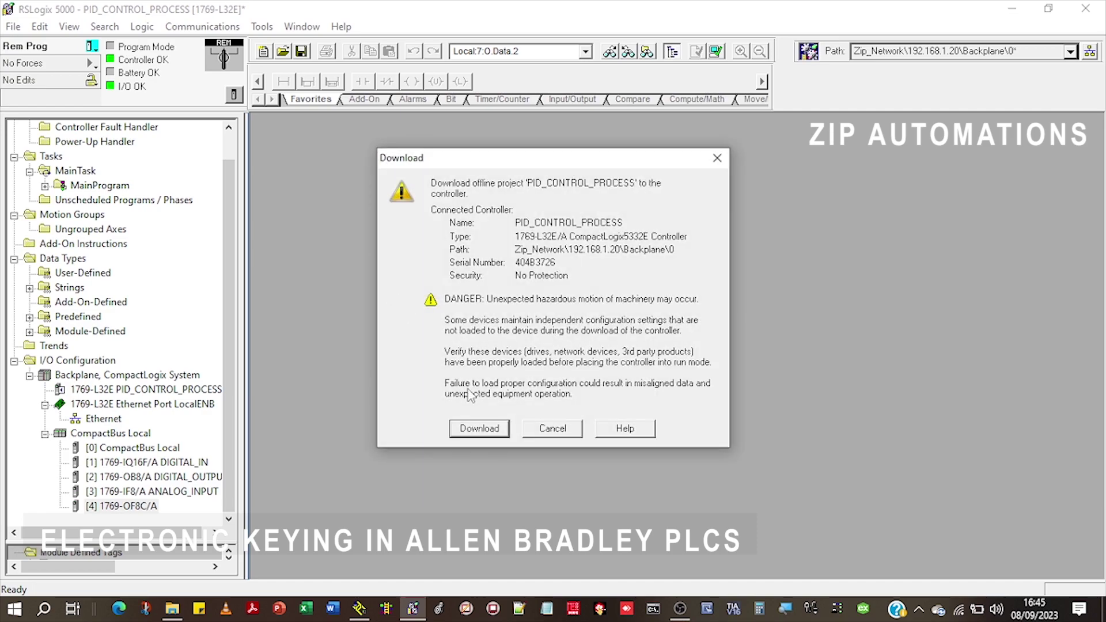
left_click(479, 428)
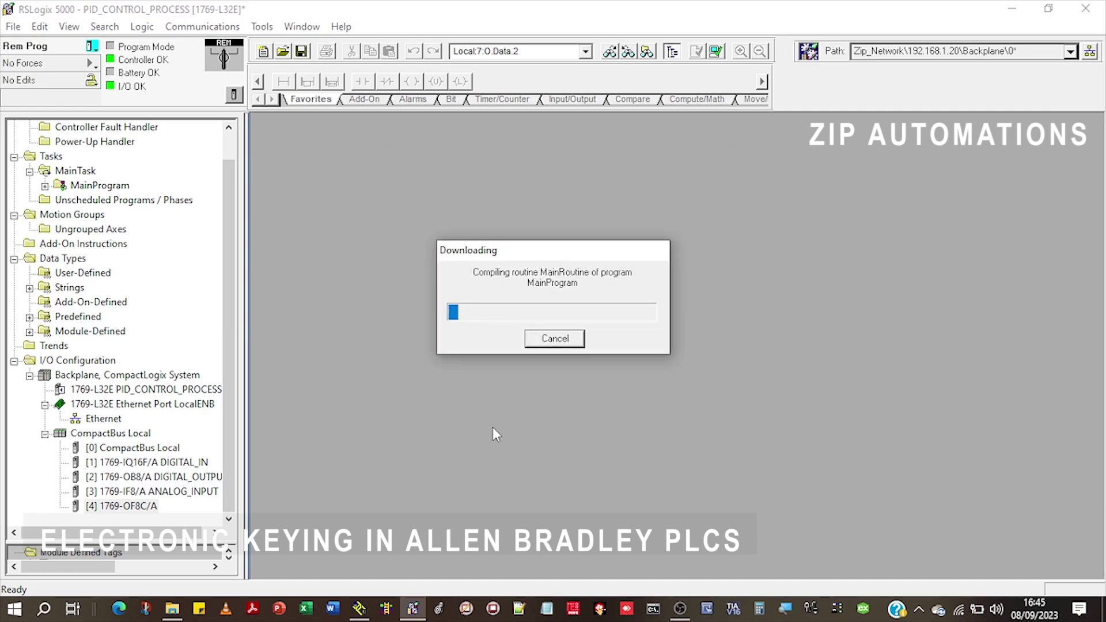